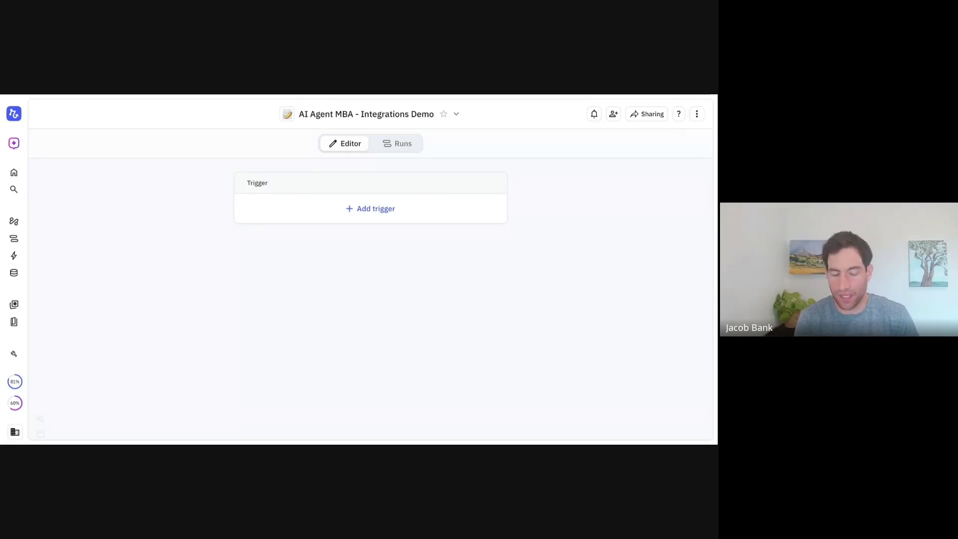
# Make the workflow start with a 'Start run manually' trigger and close its settings
pyautogui.click(361, 209)
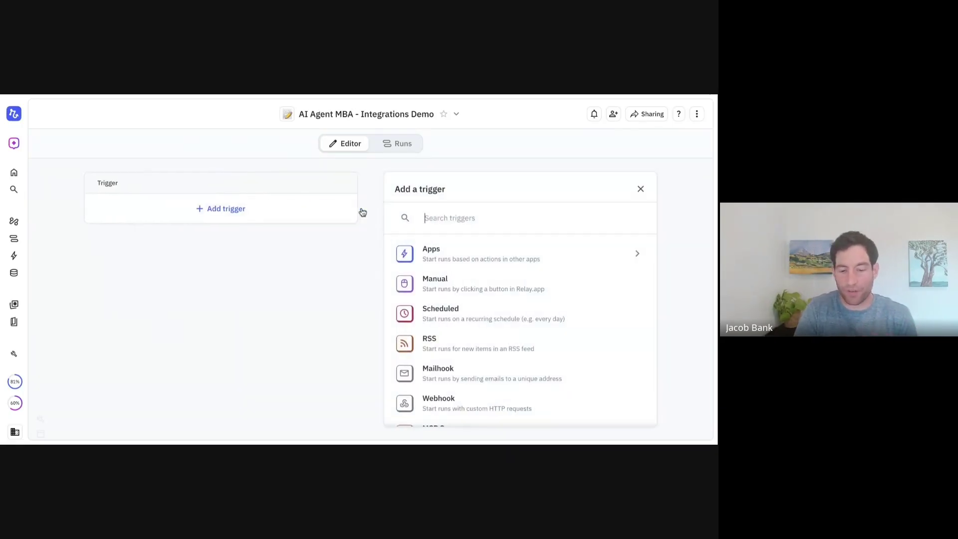
pyautogui.click(426, 286)
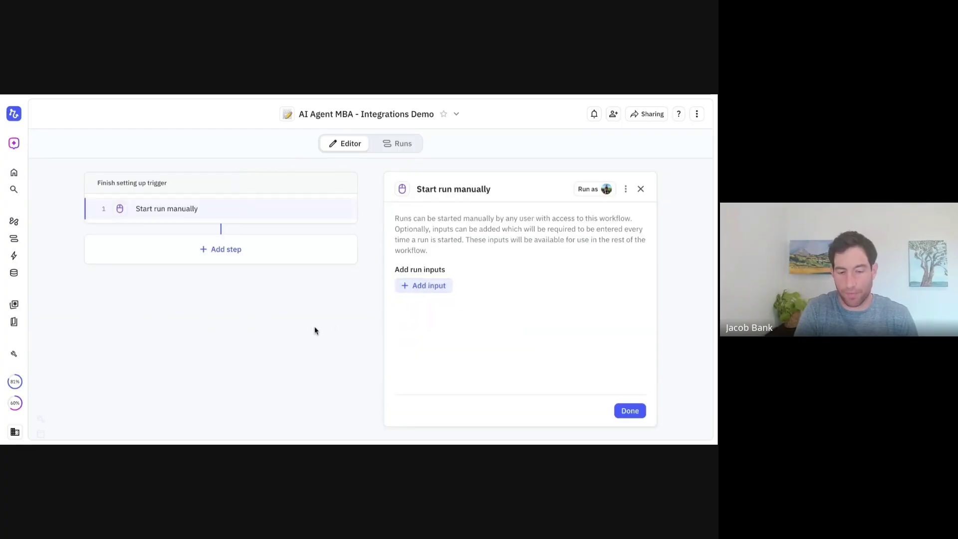
pyautogui.click(641, 189)
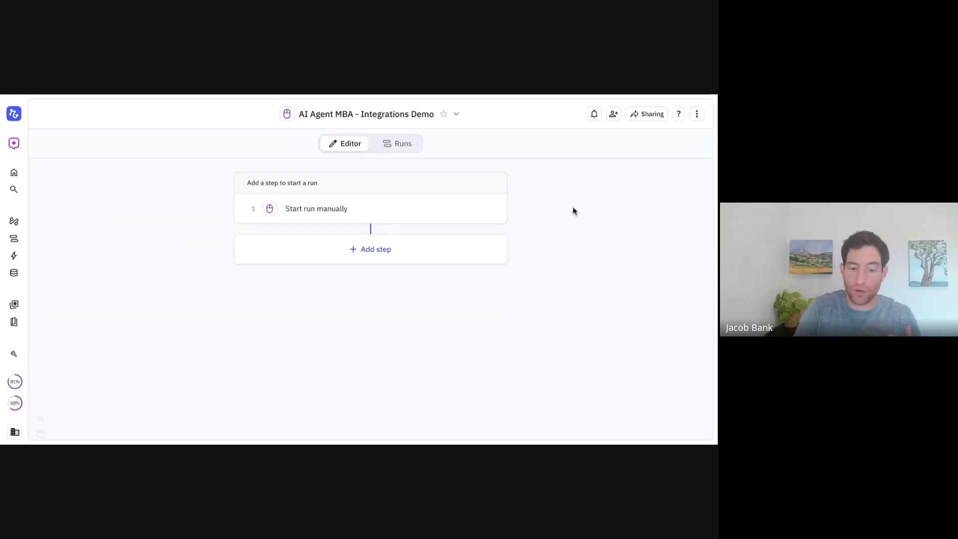
pyautogui.click(374, 250)
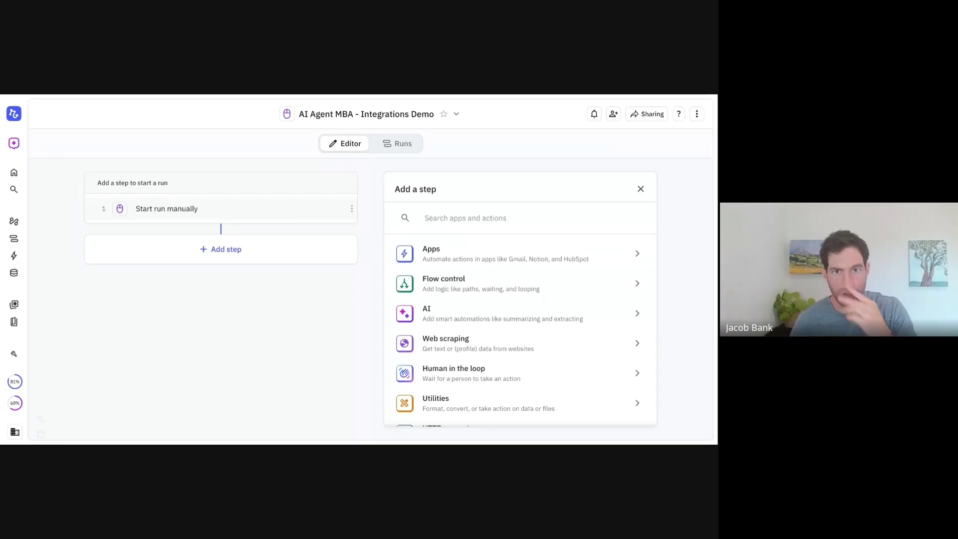
# Search the step list for 'find' and add Gmail's Find email(s) action as step 2
pyautogui.write('find')
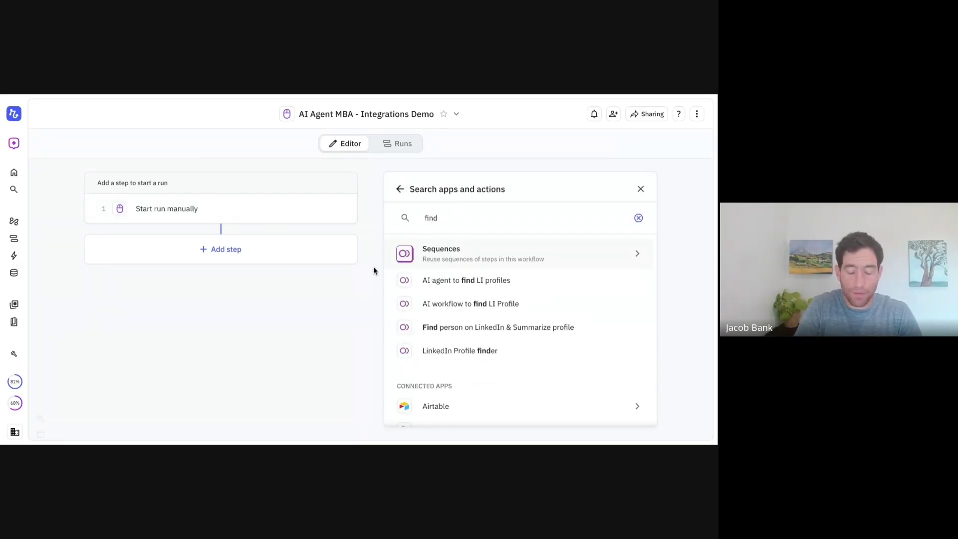
pyautogui.scroll(-4, 444, 306)
pyautogui.scroll(1, 444, 306)
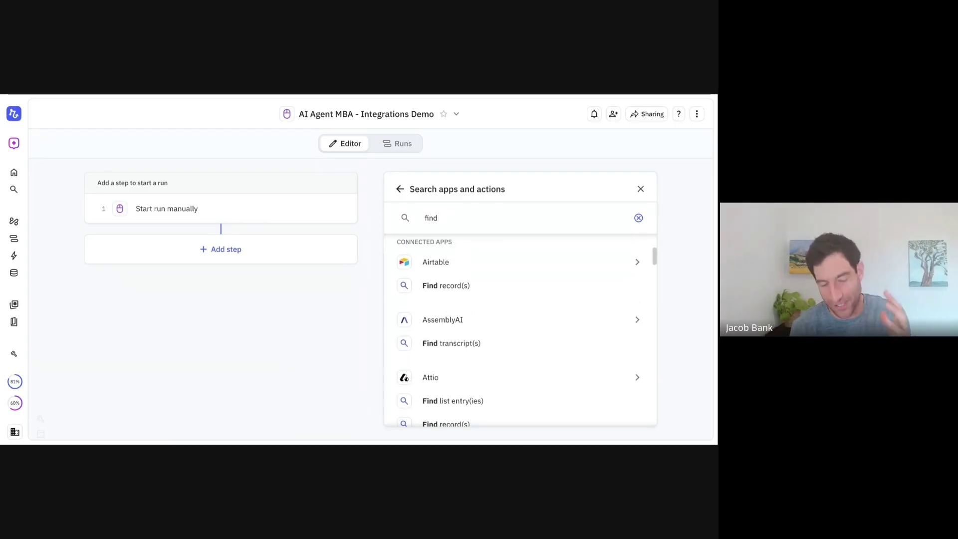
pyautogui.scroll(-2, 443, 296)
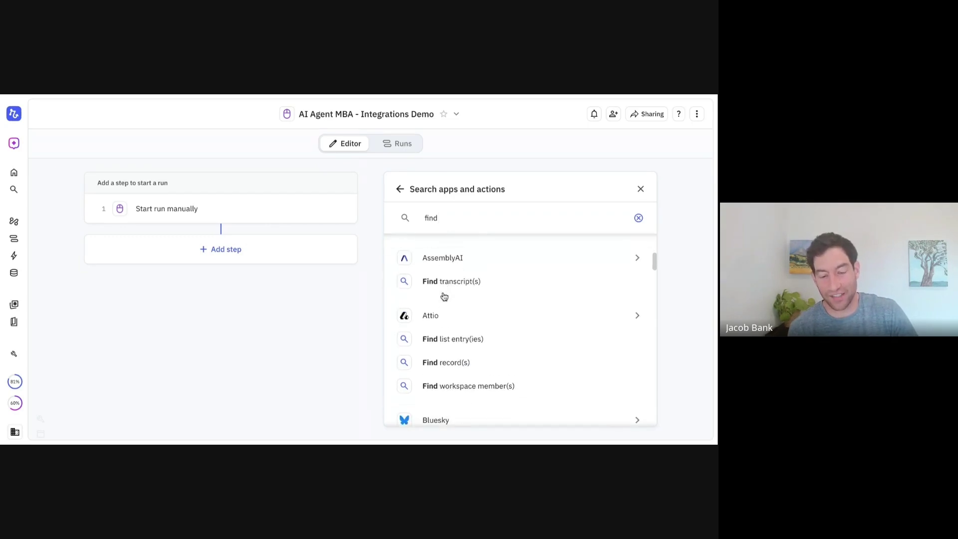
pyautogui.scroll(-4, 443, 296)
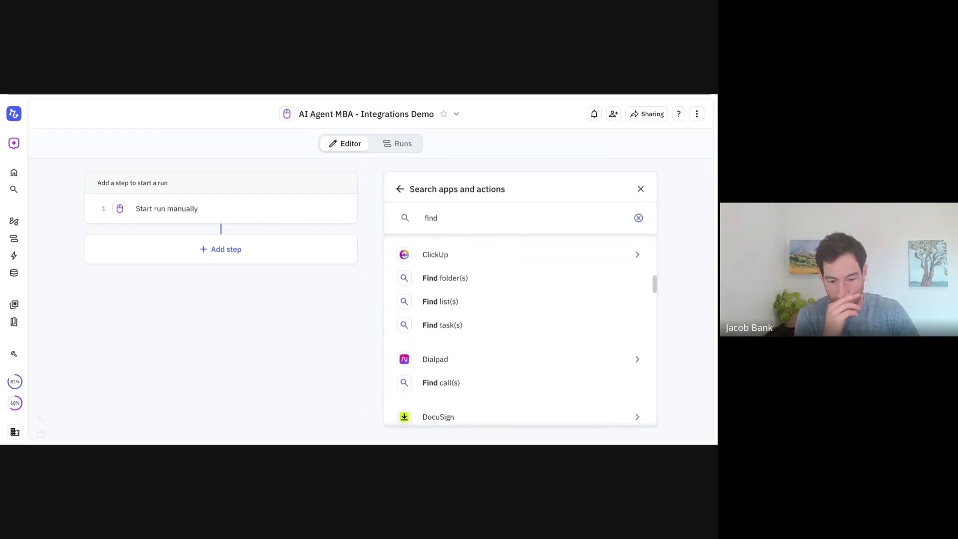
pyautogui.scroll(-3, 518, 335)
pyautogui.scroll(-8, 519, 330)
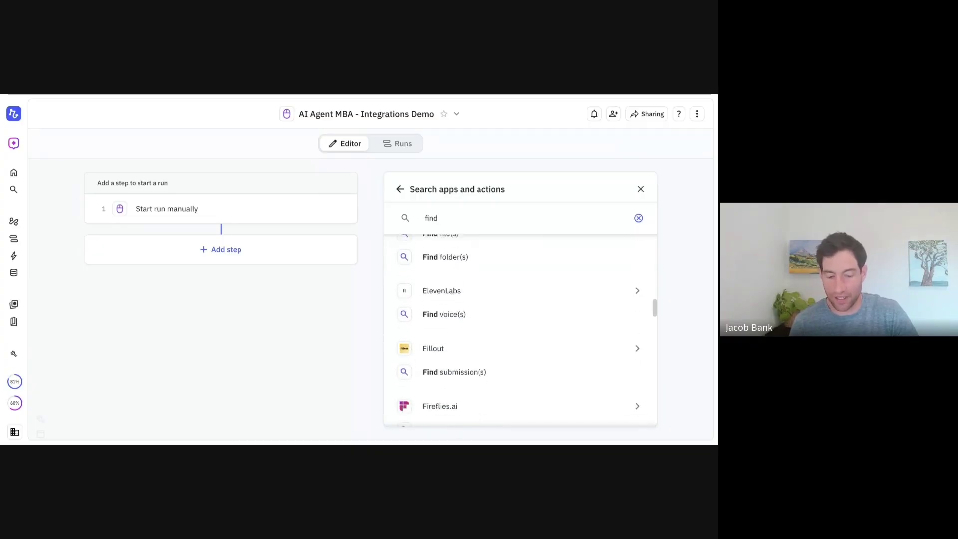
pyautogui.scroll(-10, 518, 330)
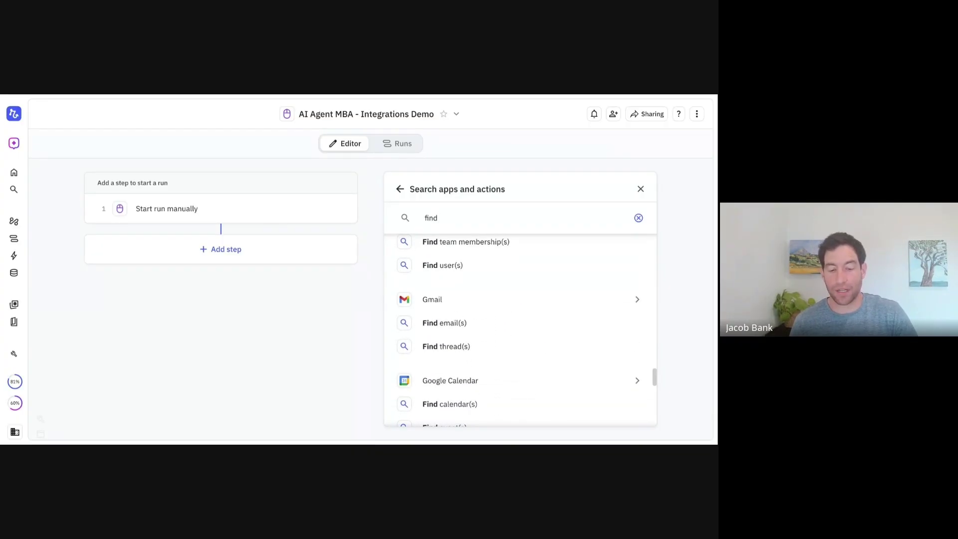
pyautogui.click(449, 327)
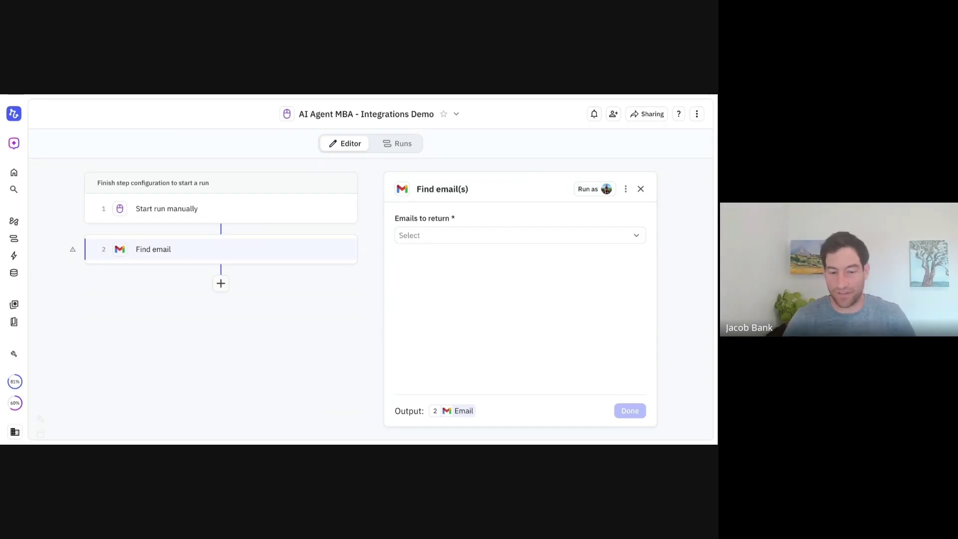
# Set the Gmail step's emails to return to 'A list of all matching emails'
pyautogui.click(430, 236)
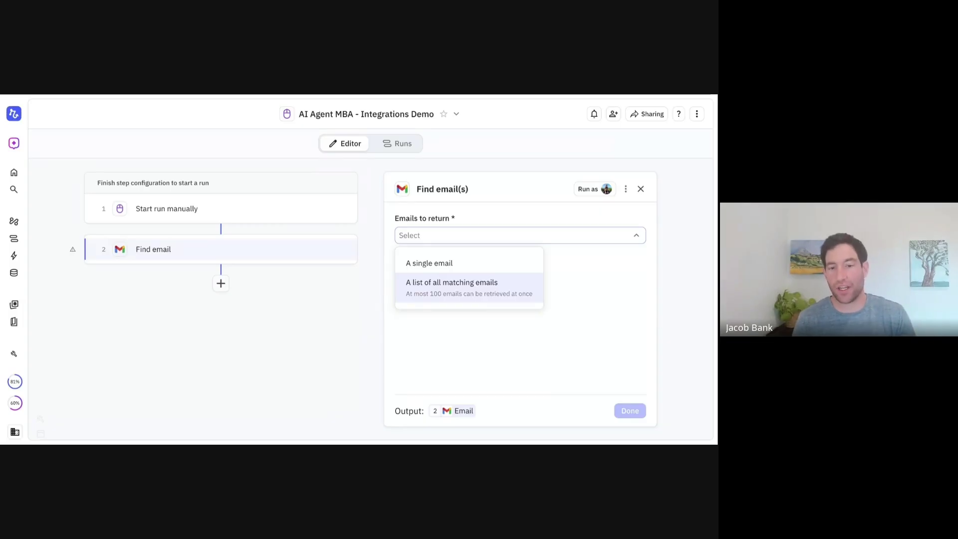
pyautogui.press('Return')
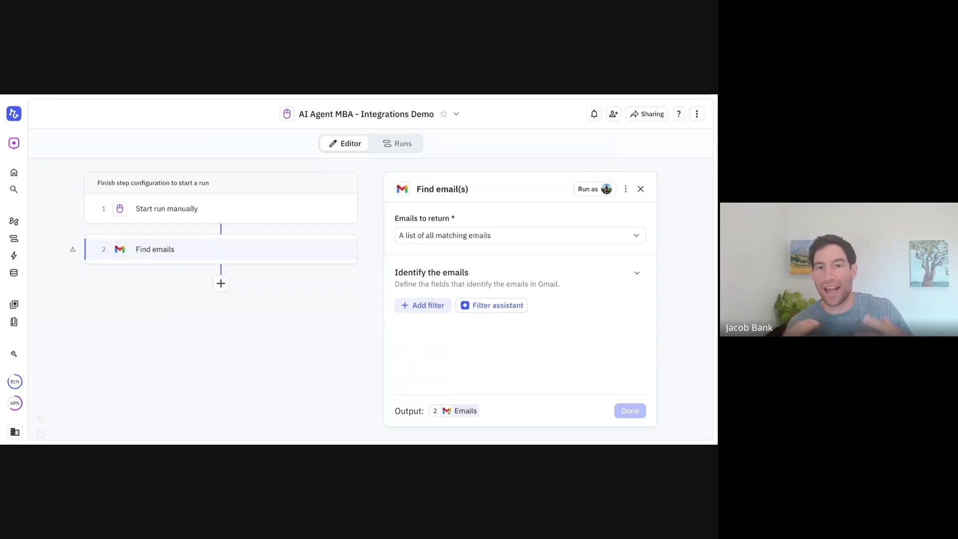
# Filter emails whose send date/time comes after current date/time minus 7 days
pyautogui.click(423, 305)
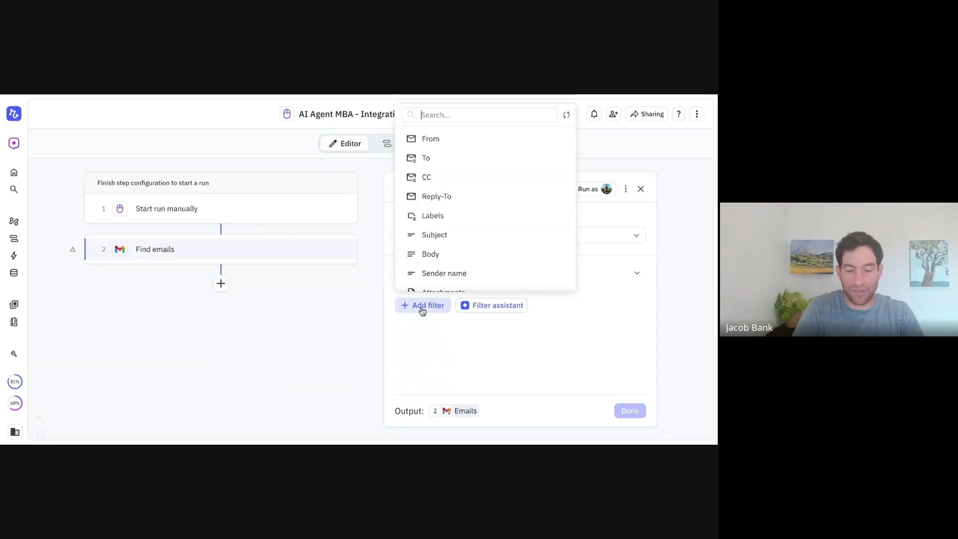
pyautogui.scroll(-3, 434, 255)
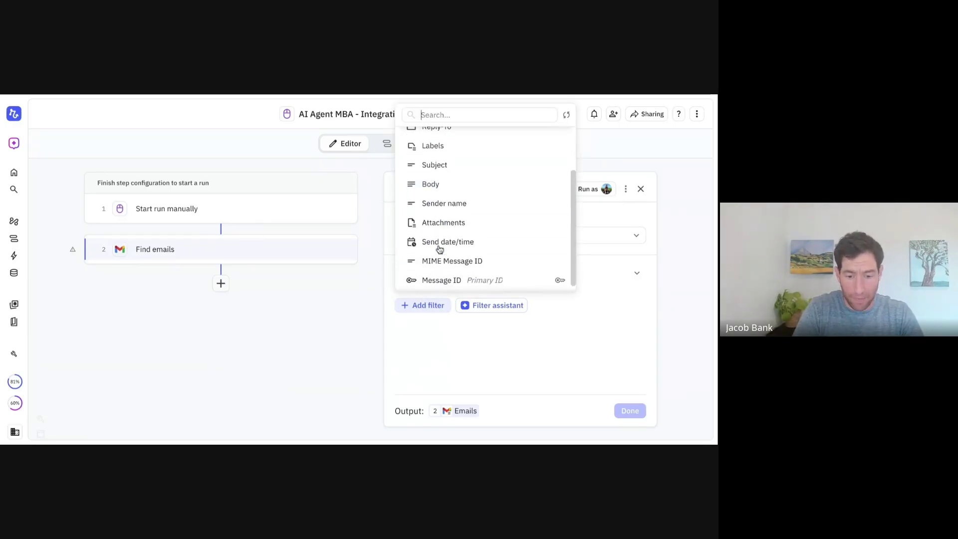
pyautogui.click(435, 242)
pyautogui.click(493, 326)
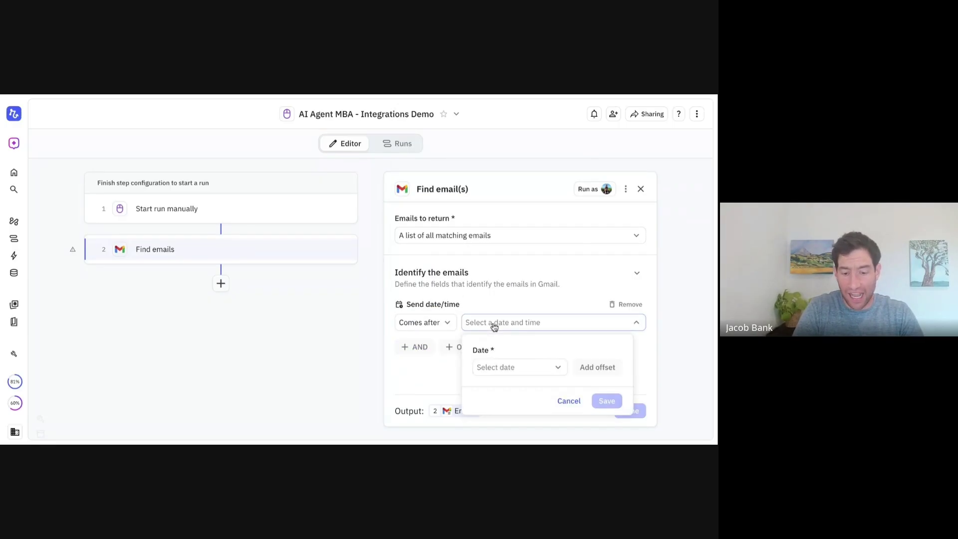
pyautogui.click(495, 367)
pyautogui.click(498, 321)
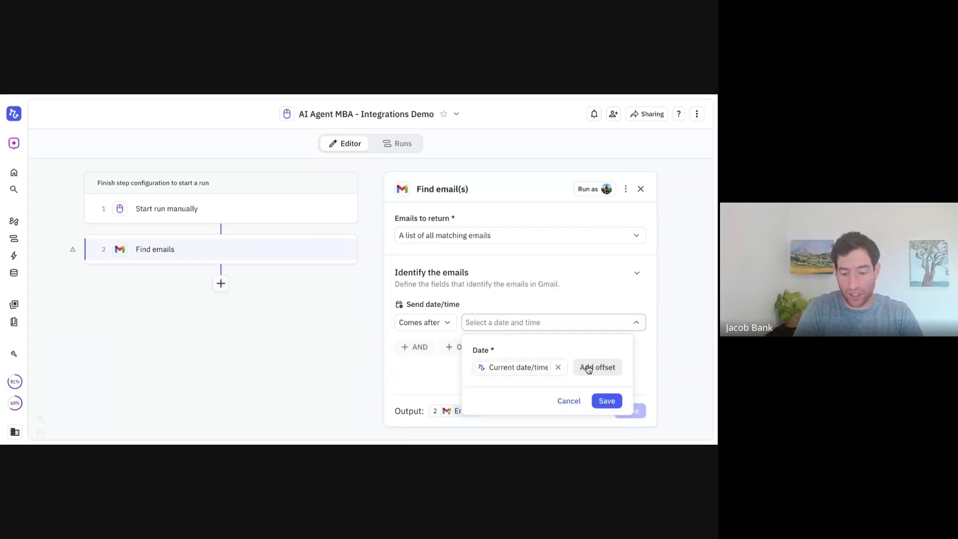
pyautogui.click(594, 367)
pyautogui.scroll(-2, 566, 387)
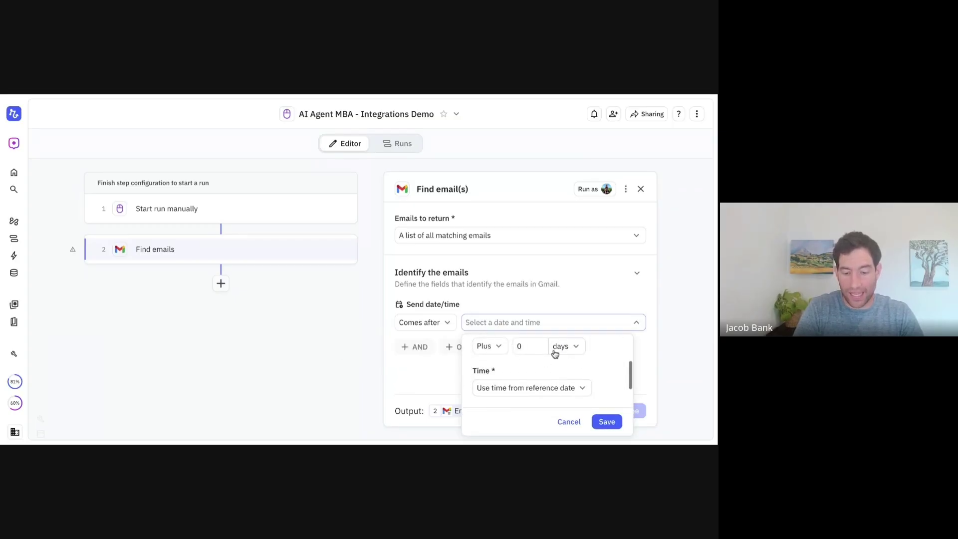
pyautogui.click(501, 352)
pyautogui.click(494, 319)
pyautogui.click(526, 343)
pyautogui.write('7')
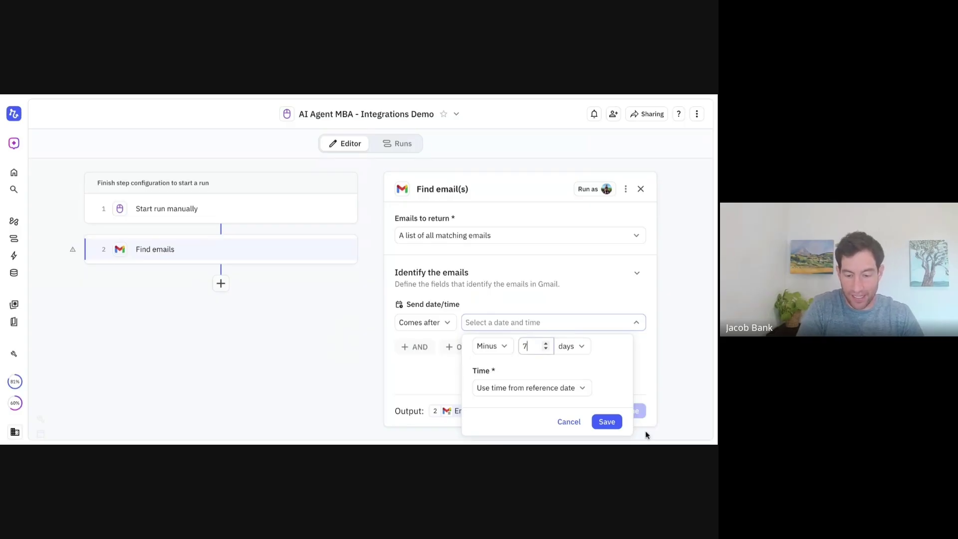
pyautogui.click(614, 423)
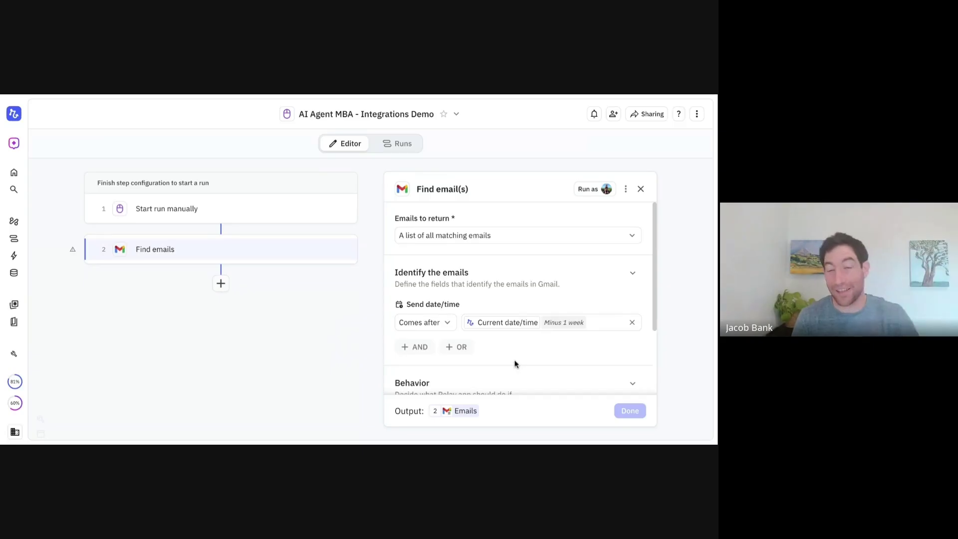
# Add an AND condition requiring the Gmail label Newsletters
pyautogui.click(427, 352)
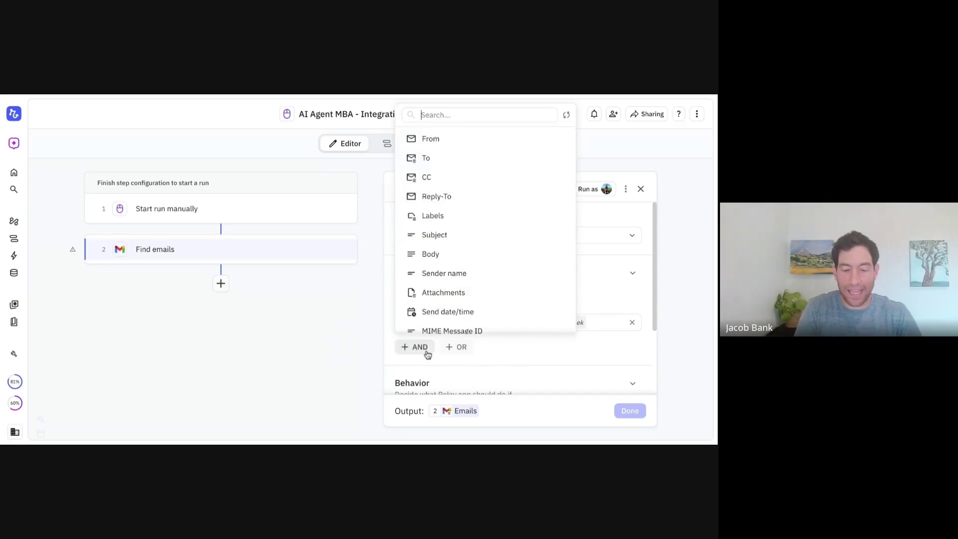
pyautogui.click(451, 217)
pyautogui.scroll(-1, 490, 322)
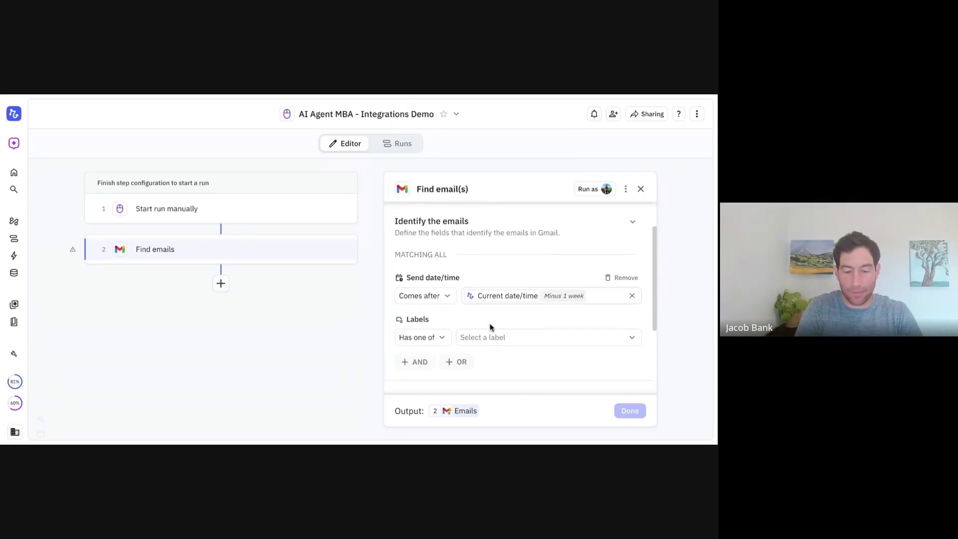
pyautogui.click(477, 338)
pyautogui.write('new')
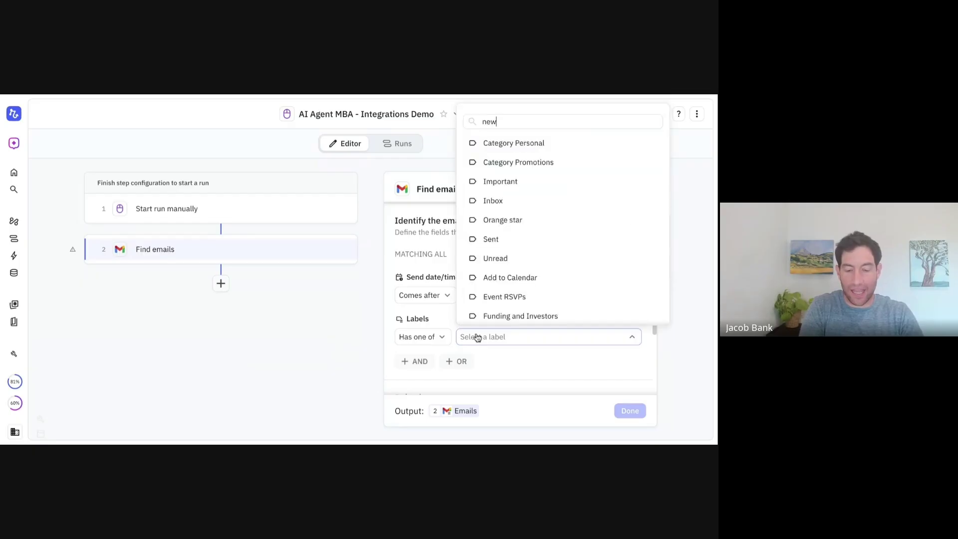
pyautogui.click(534, 278)
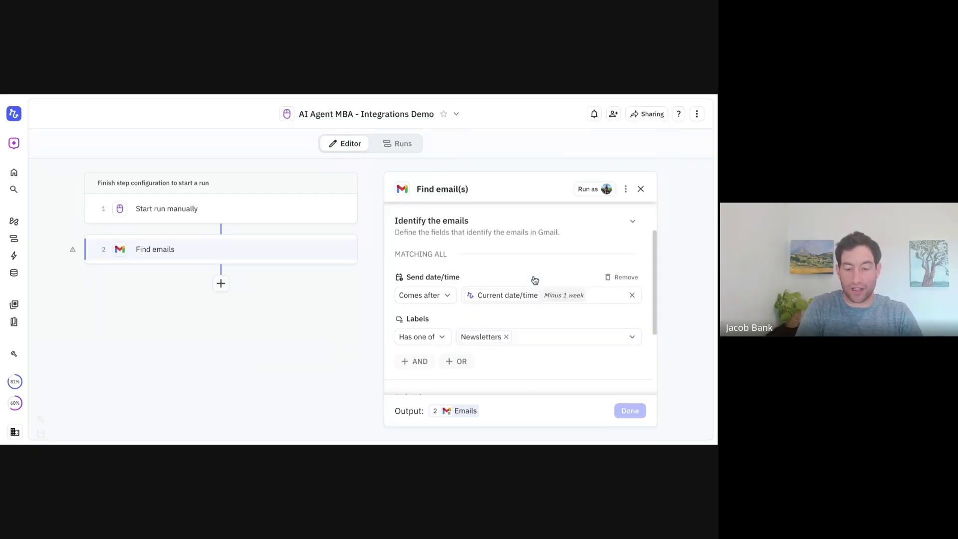
pyautogui.scroll(1, 534, 279)
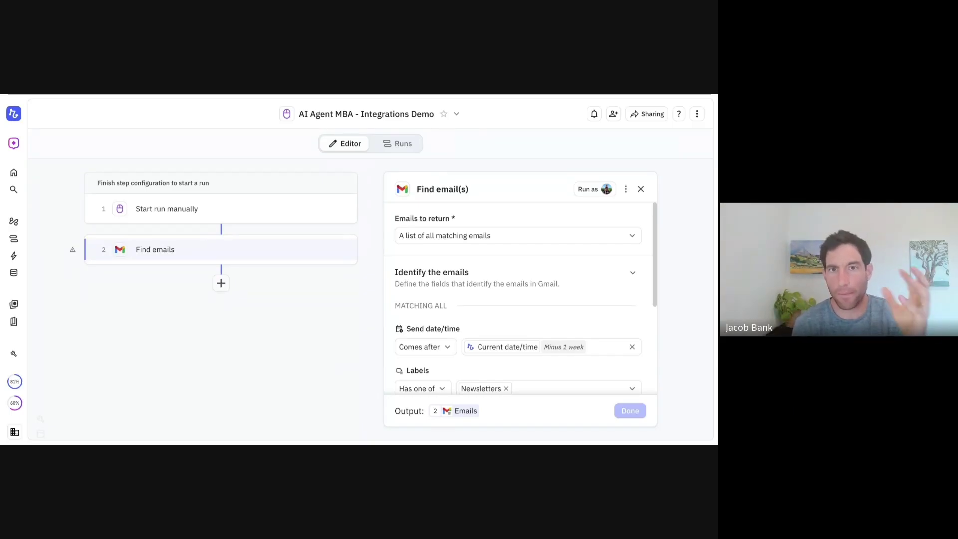
# Set behavior to 'Continue without a result' when none found and 'Continue with the first 50 emails'
pyautogui.scroll(-5, 519, 299)
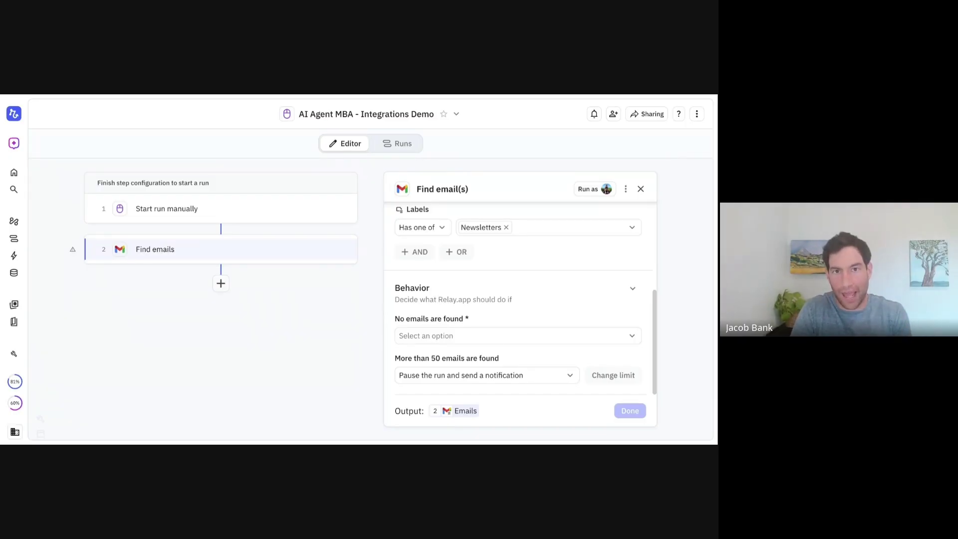
pyautogui.click(480, 341)
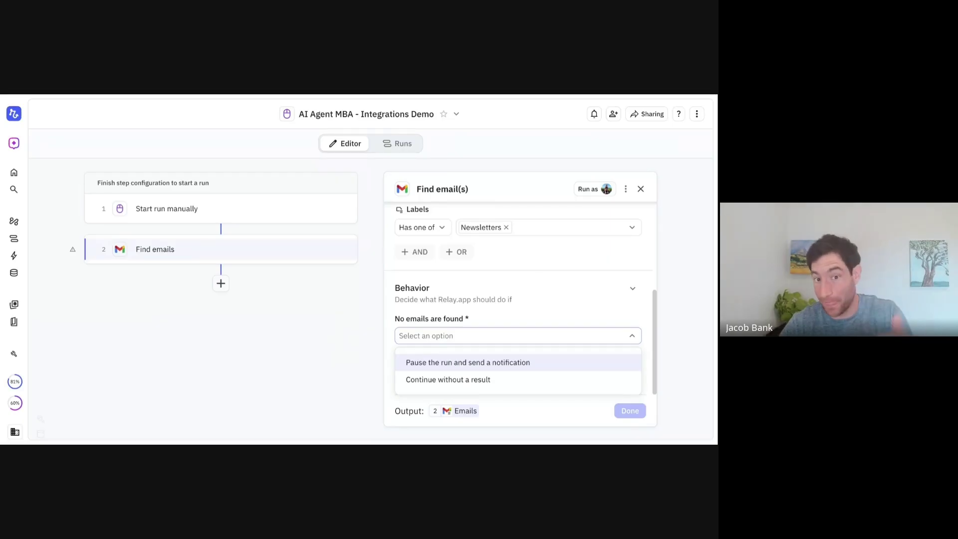
pyautogui.click(457, 379)
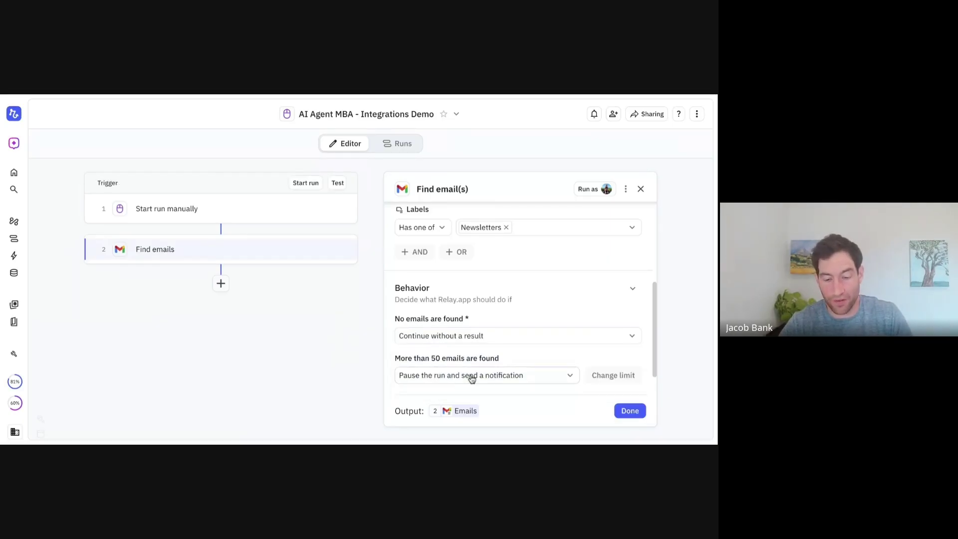
pyautogui.click(470, 343)
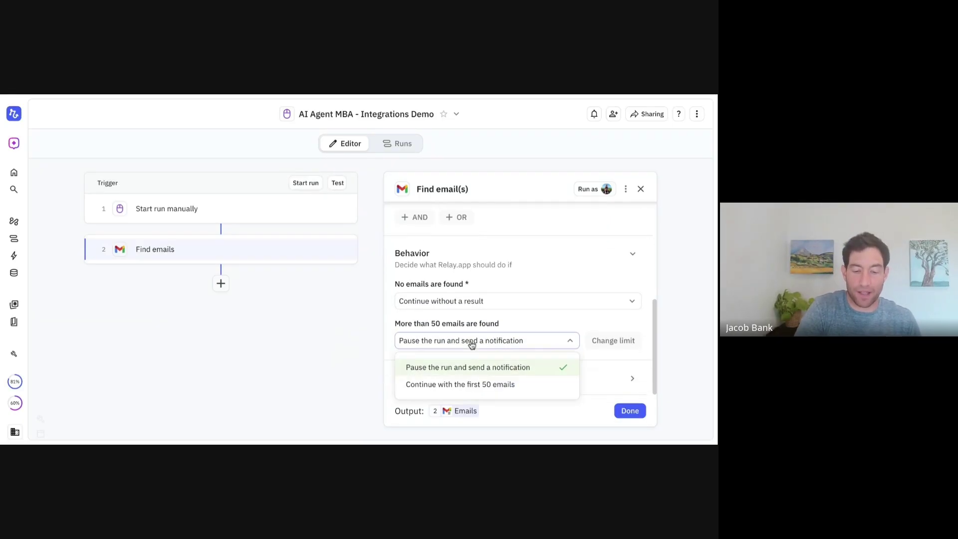
pyautogui.click(462, 385)
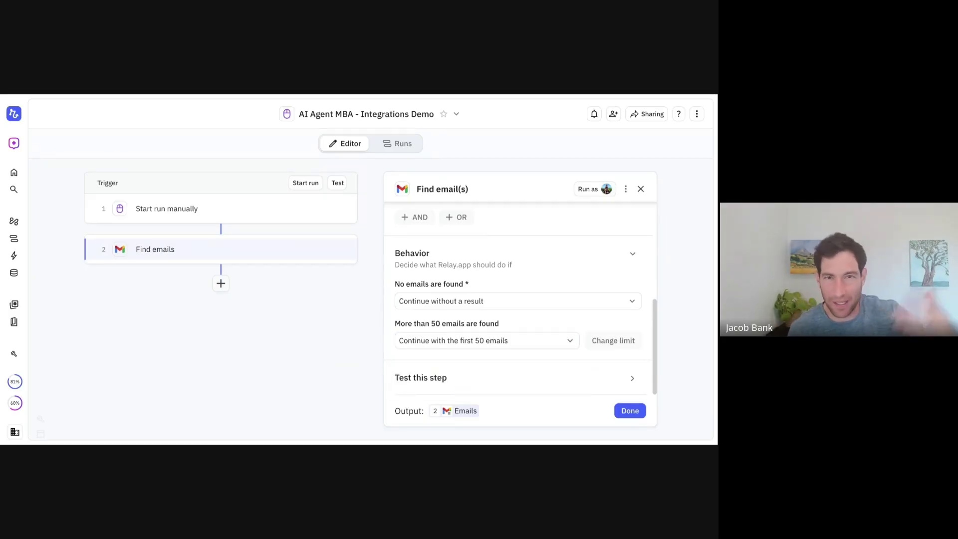
# Test the Find emails step, review the 16 imported emails, and close the panel
pyautogui.click(422, 377)
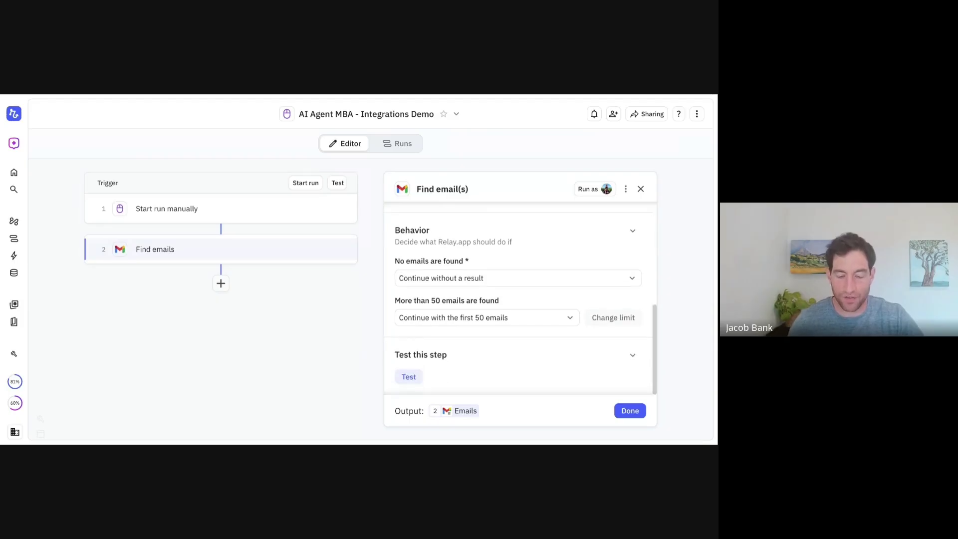
pyautogui.click(410, 376)
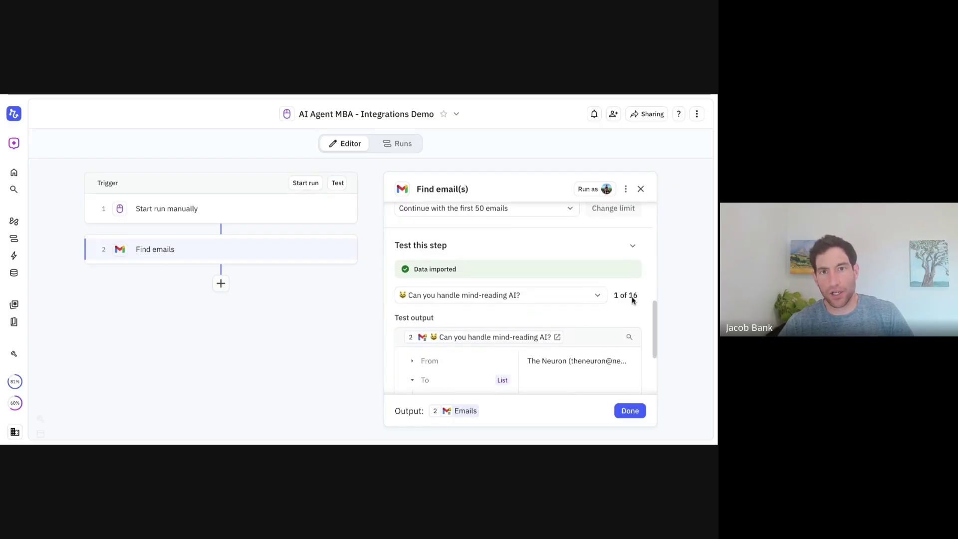
pyautogui.click(554, 295)
pyautogui.scroll(-5, 543, 335)
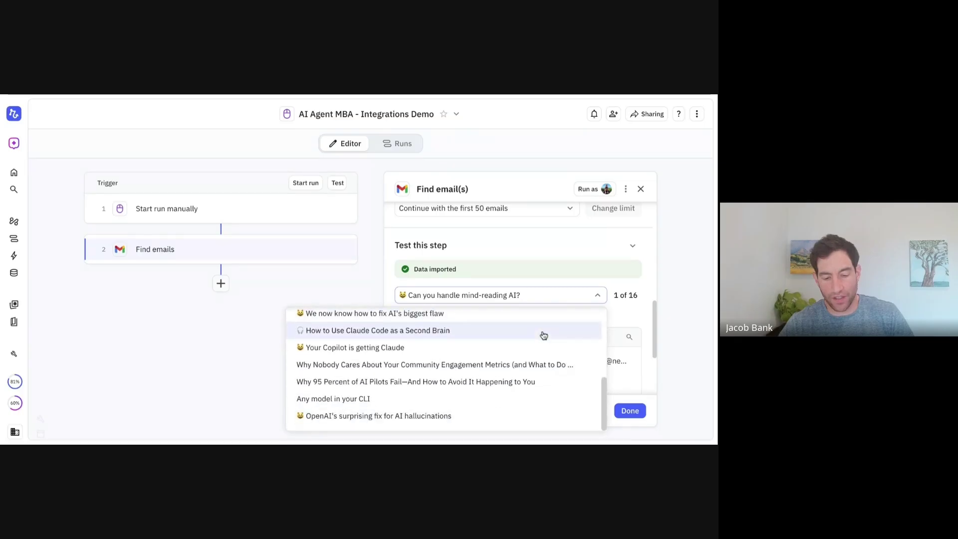
pyautogui.scroll(5, 544, 336)
pyautogui.click(640, 414)
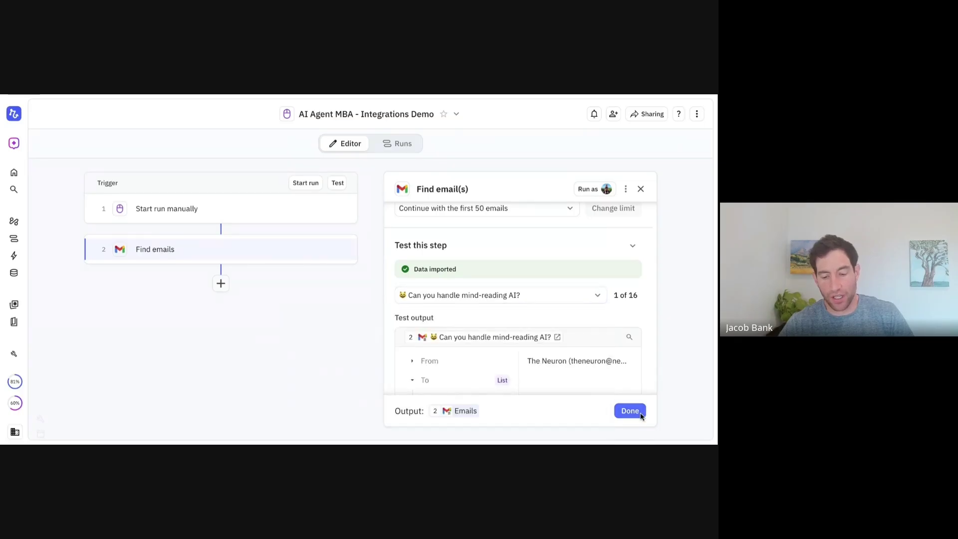
pyautogui.click(629, 410)
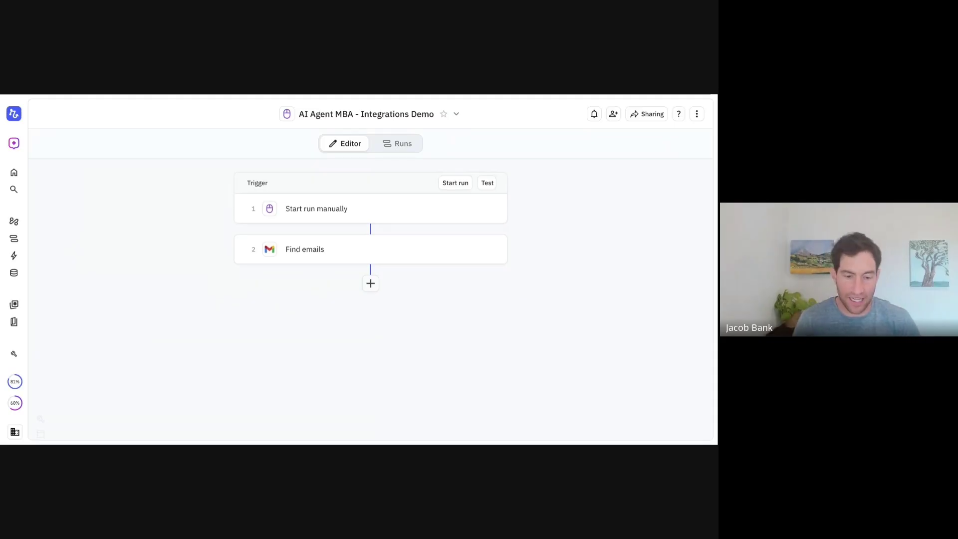
# Delete the Find emails step from the workflow
pyautogui.moveTo(503, 253)
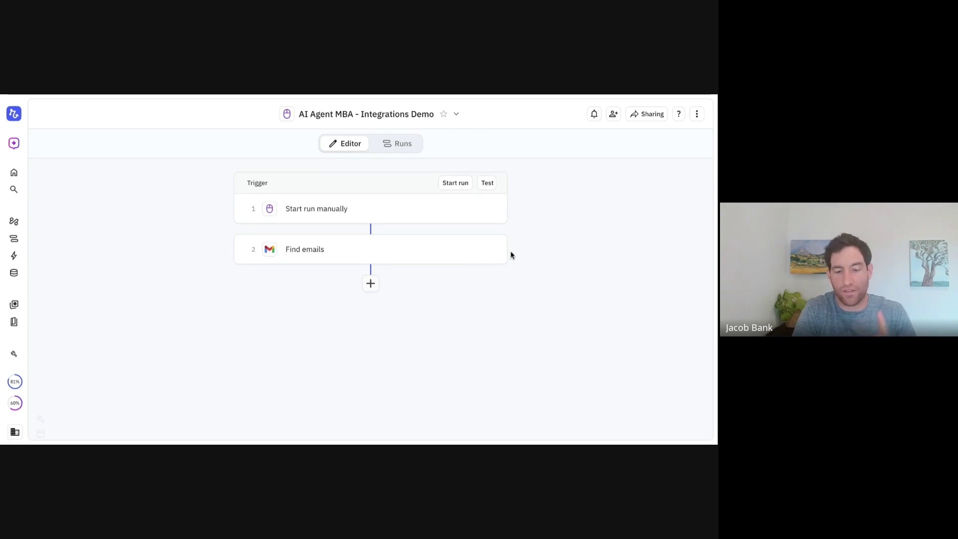
pyautogui.click(501, 250)
pyautogui.click(458, 343)
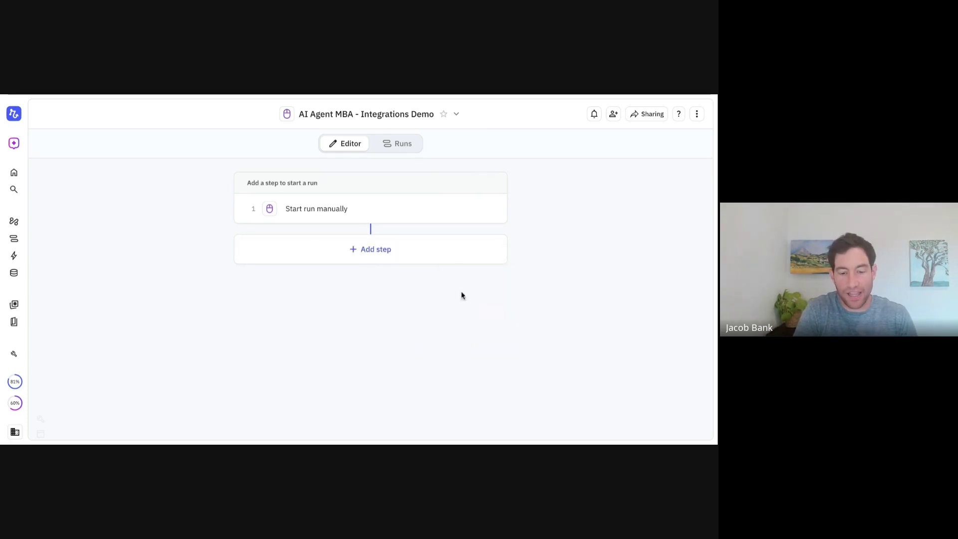
# Add an email address input named 'Prospect' to the manual trigger
pyautogui.click(382, 206)
pyautogui.click(438, 289)
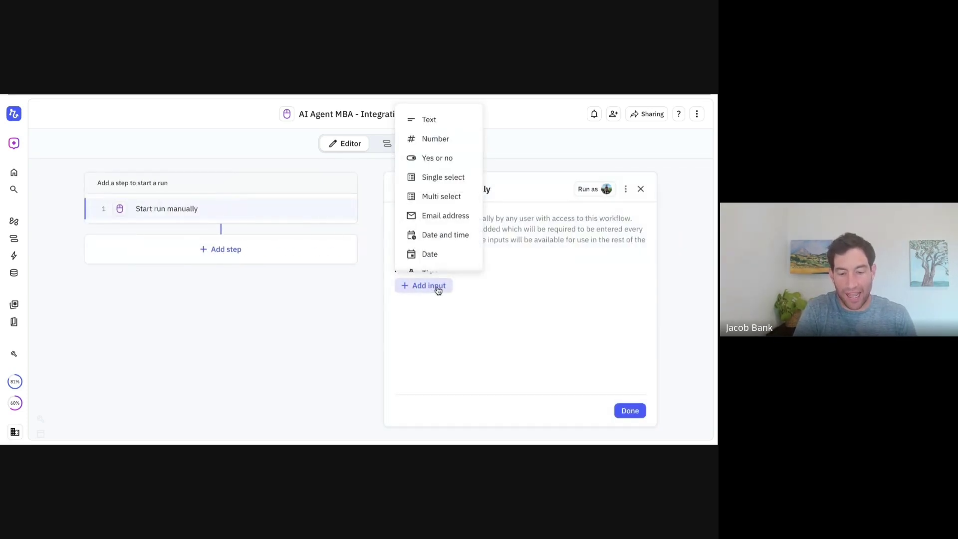
pyautogui.click(433, 215)
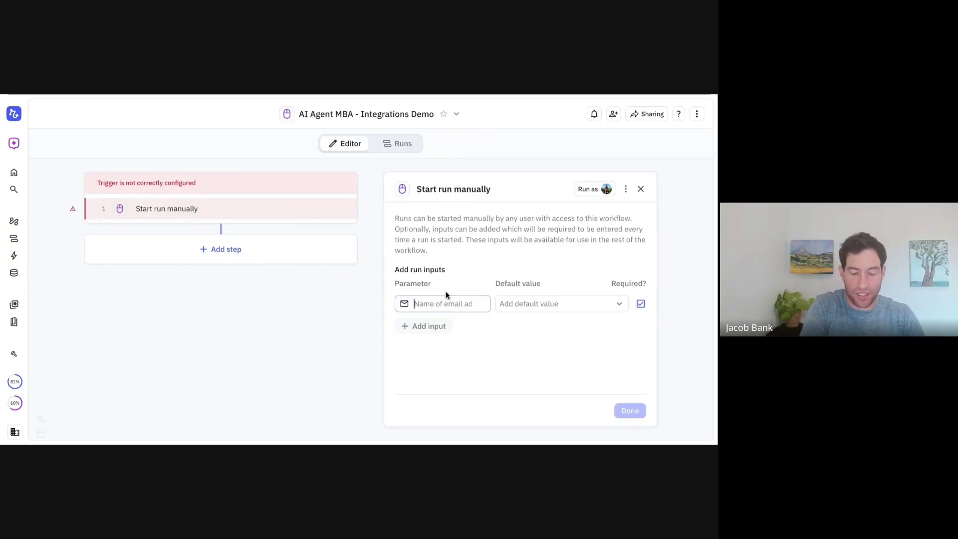
pyautogui.write('PRo')
pyautogui.write('ospect')
pyautogui.click(628, 413)
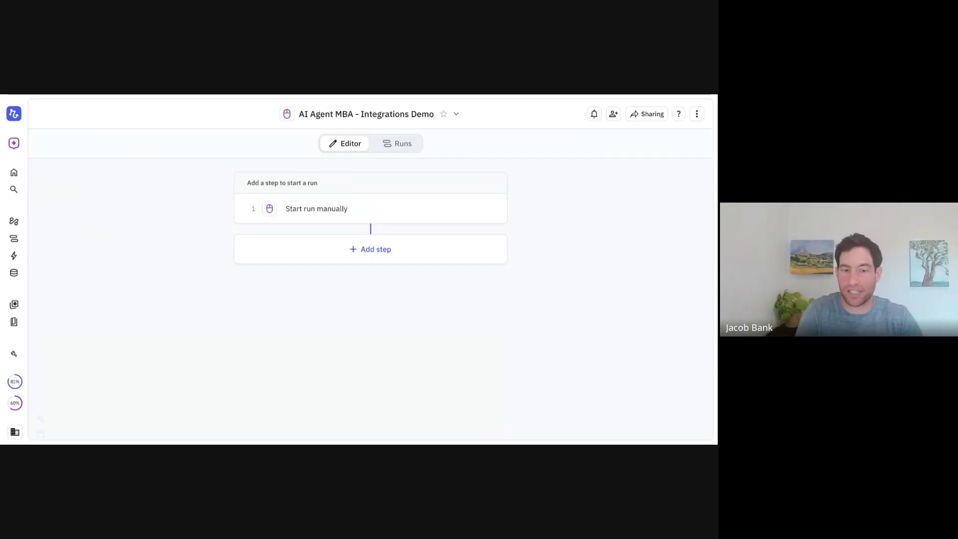
# Add a HubSpot Find record(s) step returning a single Contact record
pyautogui.click(371, 254)
pyautogui.write('hubpo')
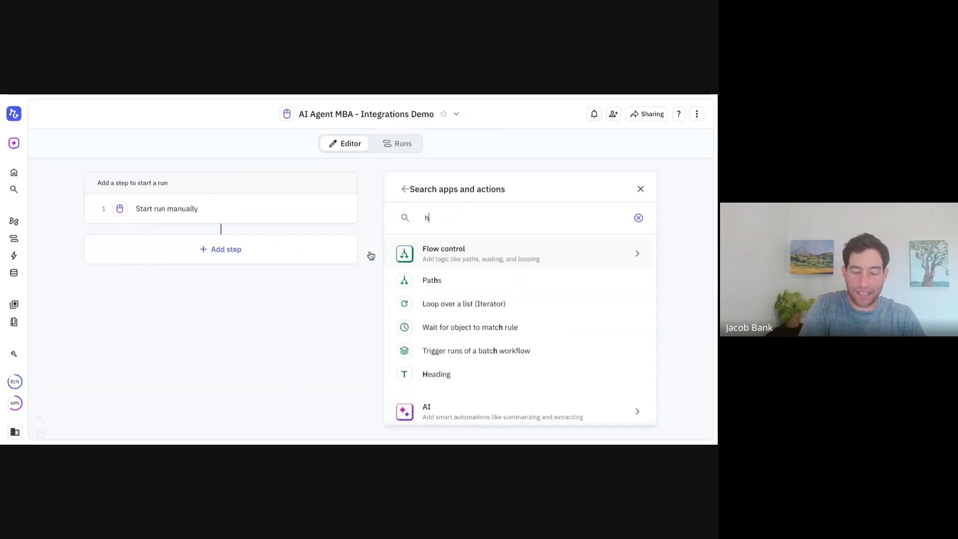
pyautogui.press('BackSpace')
pyautogui.press('BackSpace')
pyautogui.write('spo')
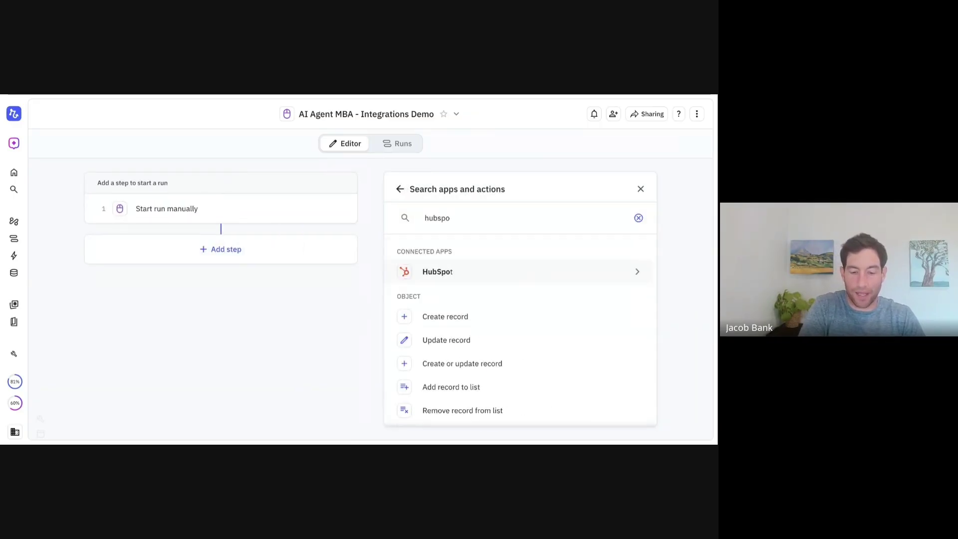
pyautogui.click(405, 271)
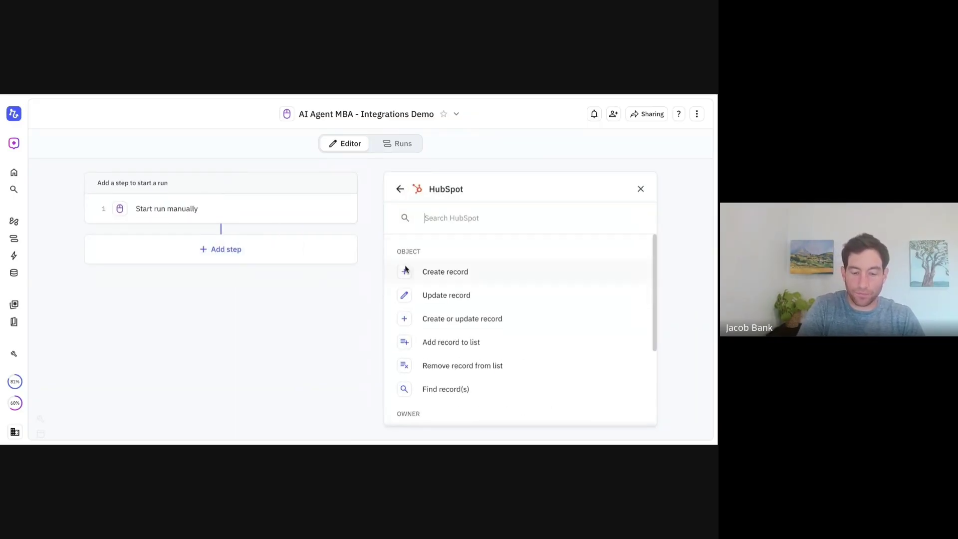
pyautogui.click(451, 390)
pyautogui.click(427, 239)
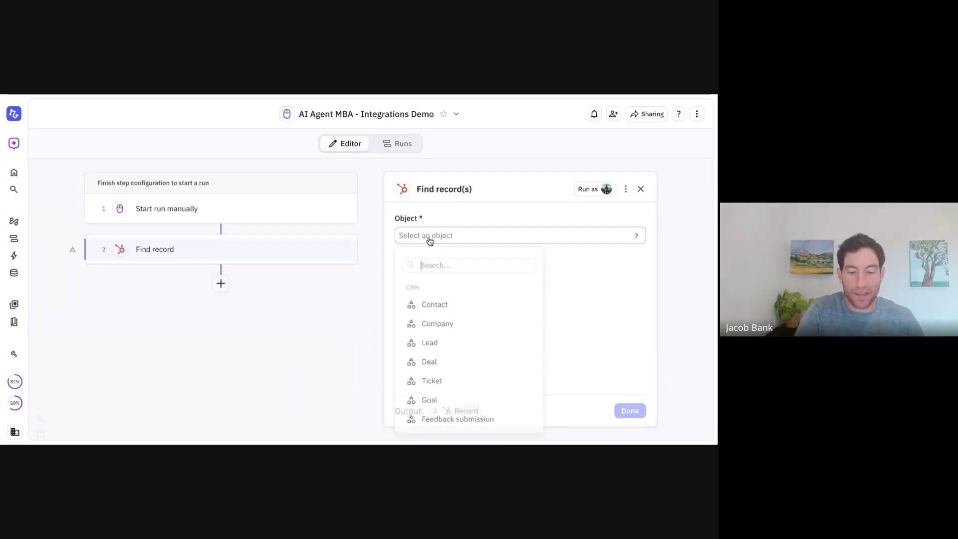
pyautogui.click(430, 304)
pyautogui.click(430, 275)
pyautogui.click(428, 301)
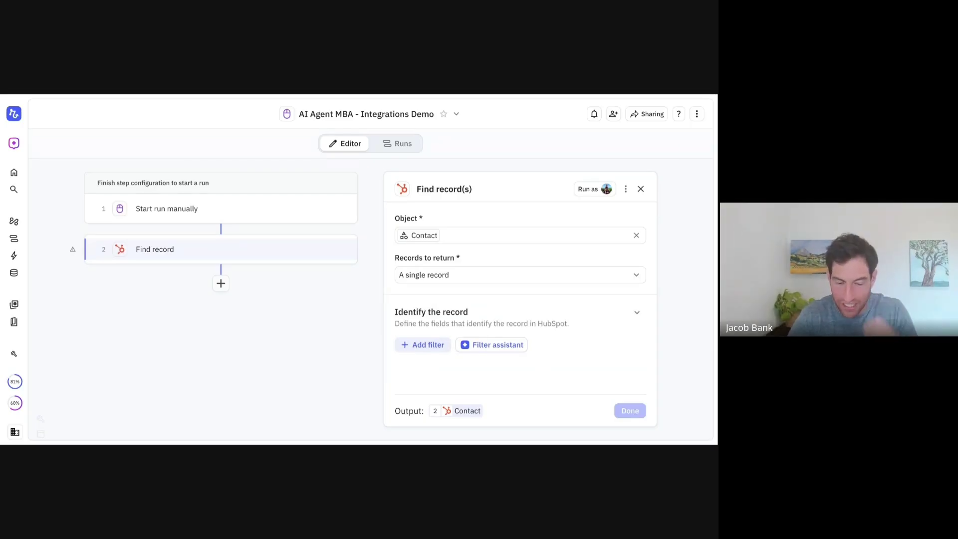
# Filter the contact by Email matching the Prospect input; pause and notify if none found
pyautogui.click(426, 344)
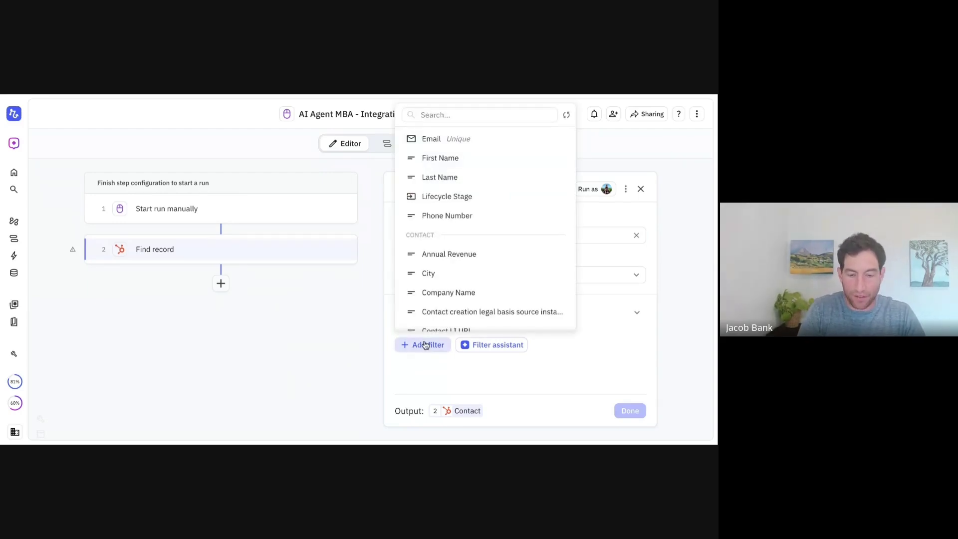
pyautogui.click(435, 141)
pyautogui.click(490, 352)
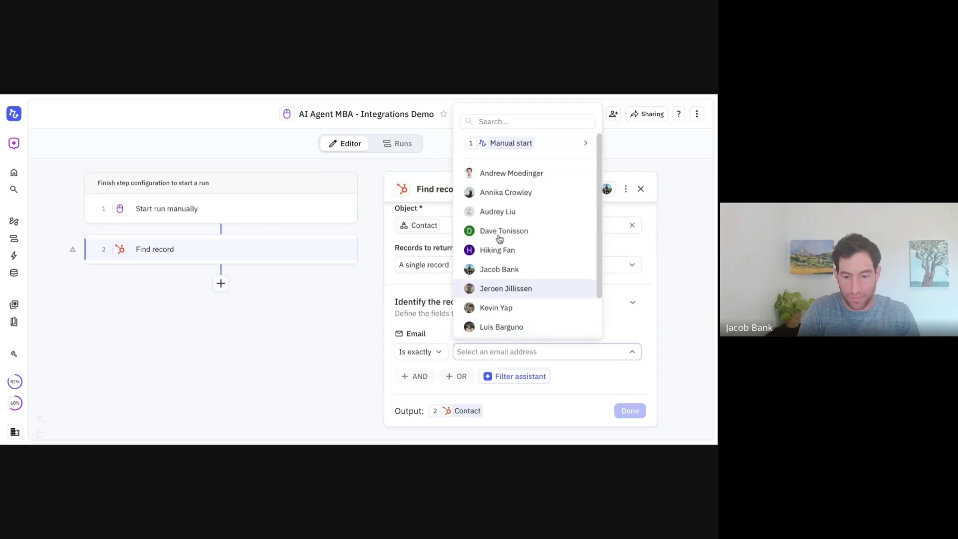
pyautogui.moveTo(511, 145)
pyautogui.click(412, 143)
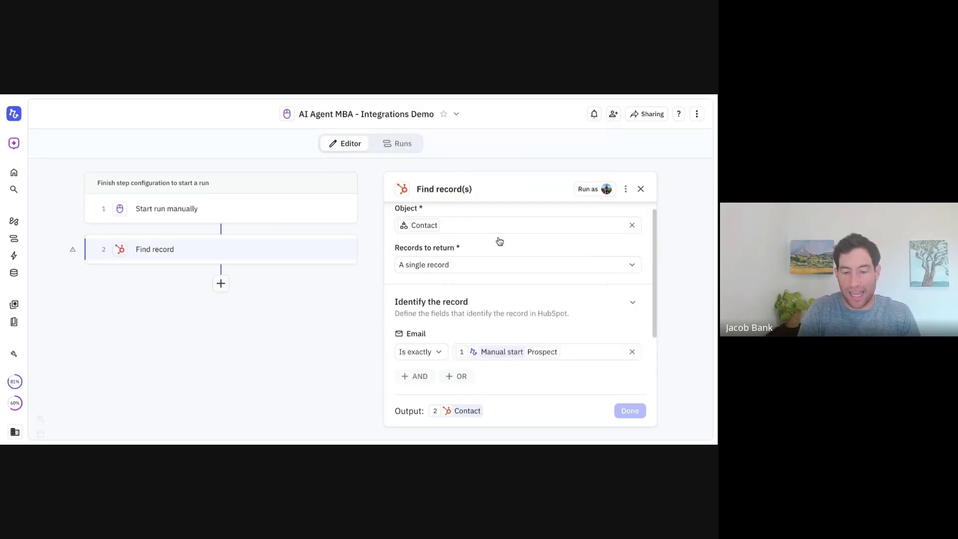
pyautogui.scroll(-2, 499, 241)
pyautogui.click(450, 375)
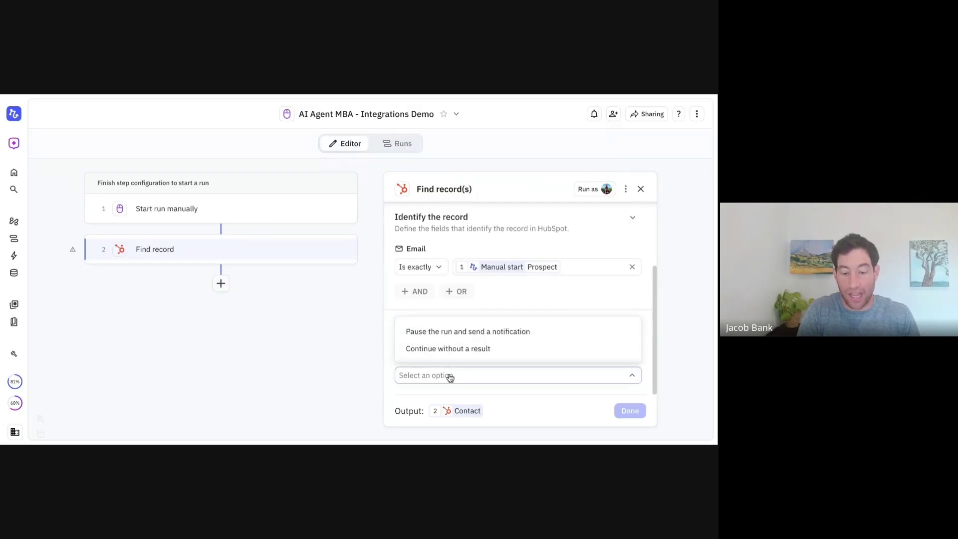
pyautogui.click(454, 335)
pyautogui.scroll(-1, 454, 342)
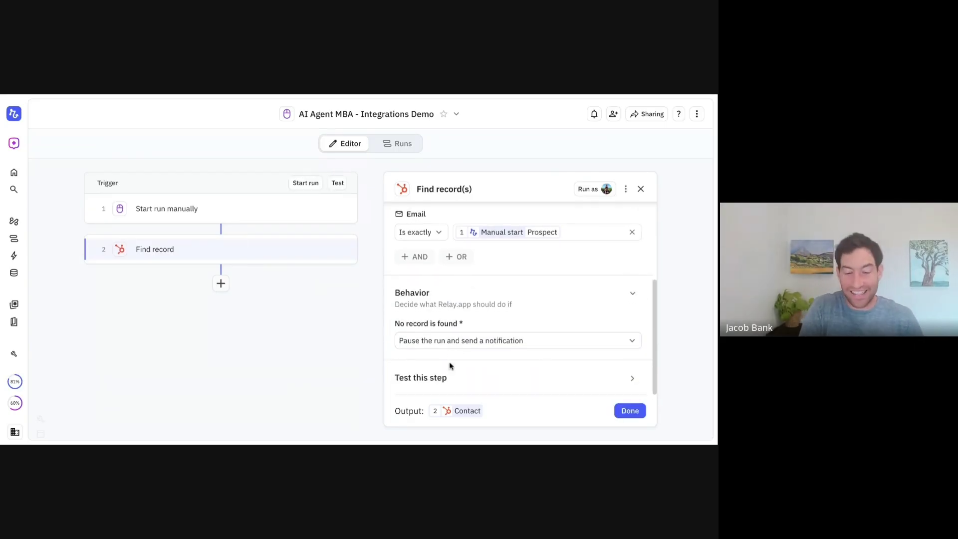
# Test the contact lookup using a sample email address as the Prospect input
pyautogui.click(446, 377)
pyautogui.click(513, 354)
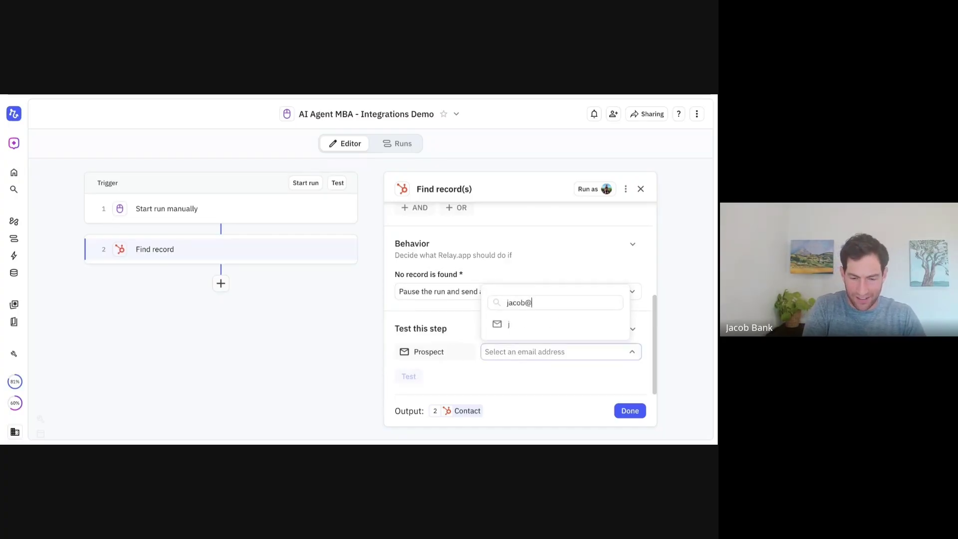
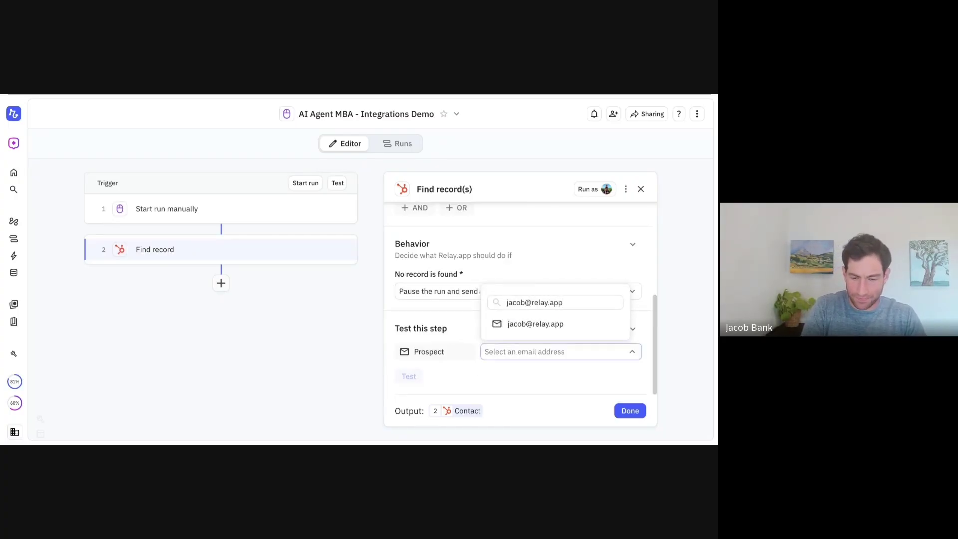
pyautogui.click(517, 325)
pyautogui.click(408, 377)
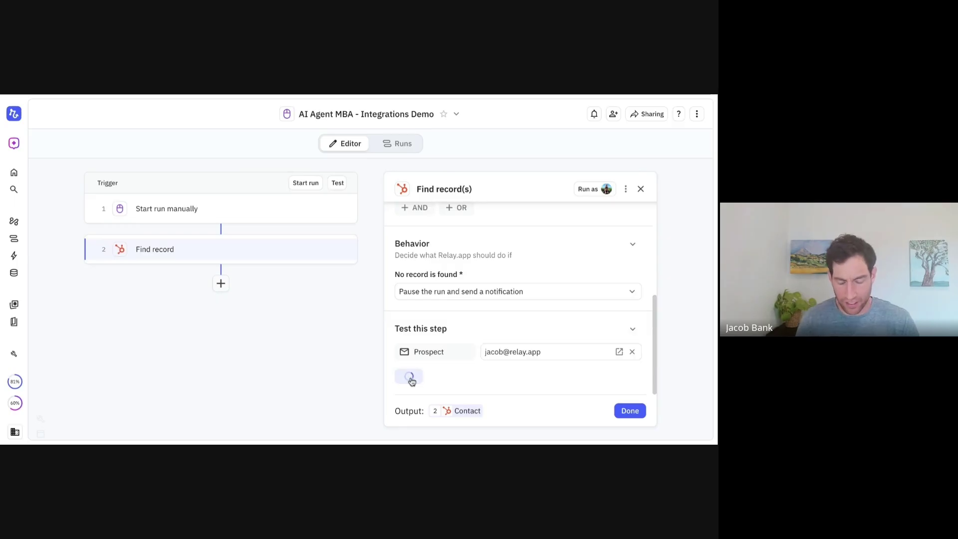
pyautogui.scroll(-2, 411, 382)
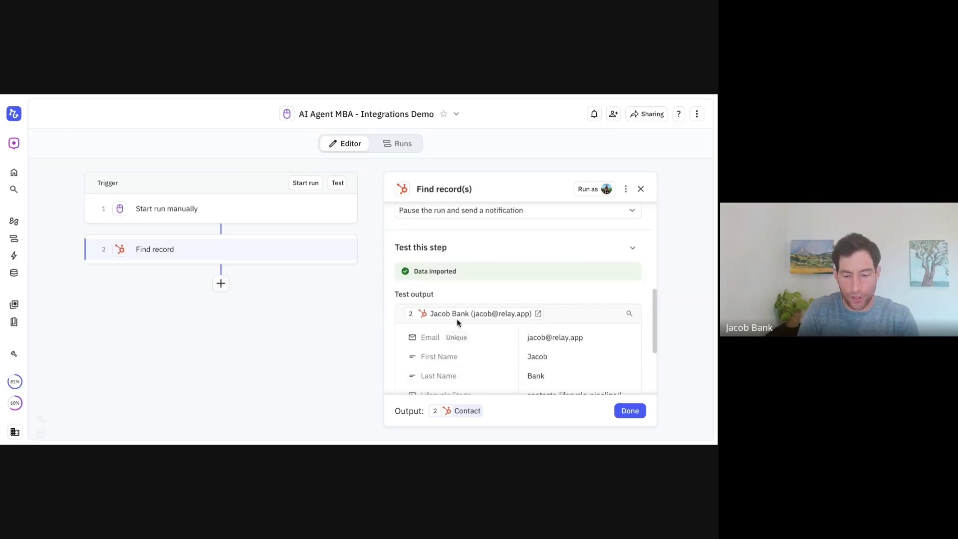
pyautogui.scroll(1, 457, 318)
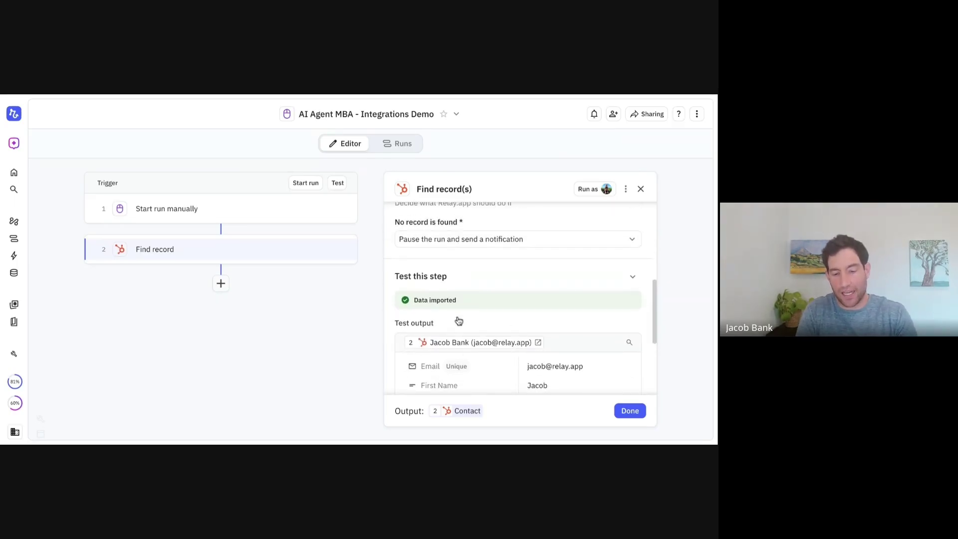
pyautogui.scroll(-5, 458, 320)
pyautogui.scroll(3, 458, 319)
pyautogui.scroll(5, 522, 387)
pyautogui.scroll(-5, 521, 387)
pyautogui.scroll(-1, 529, 389)
# Rerun the lookup test with a different sample email, then delete the Find record step
pyautogui.click(515, 354)
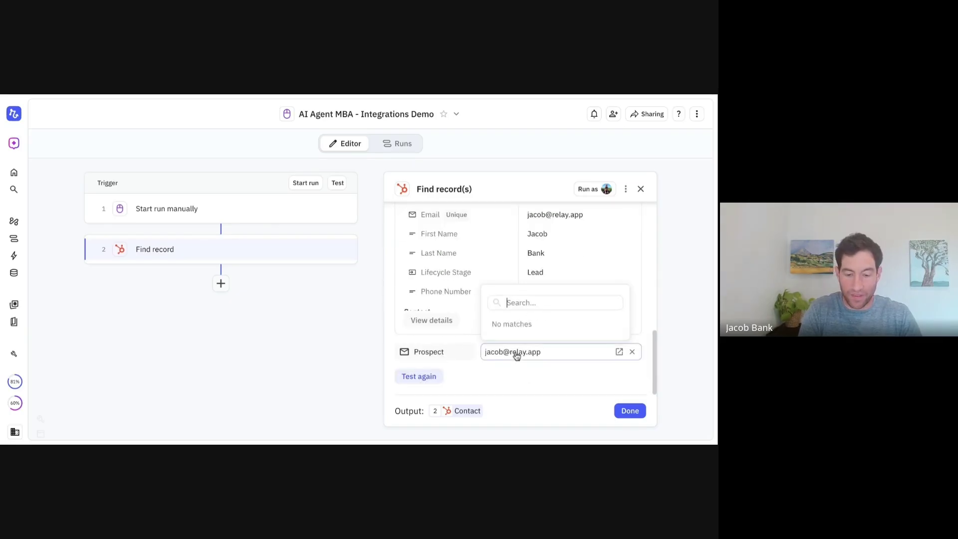
pyautogui.write('test@example.com')
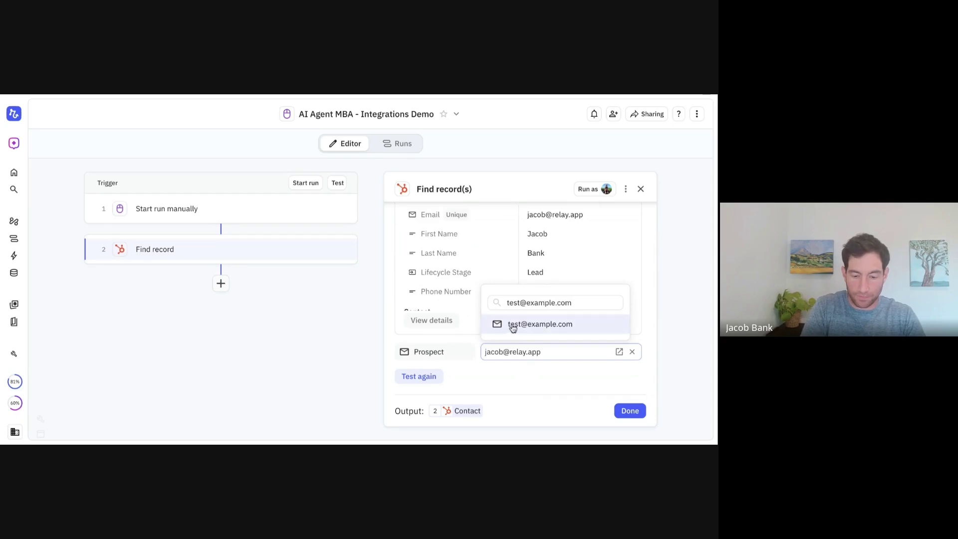
pyautogui.click(514, 325)
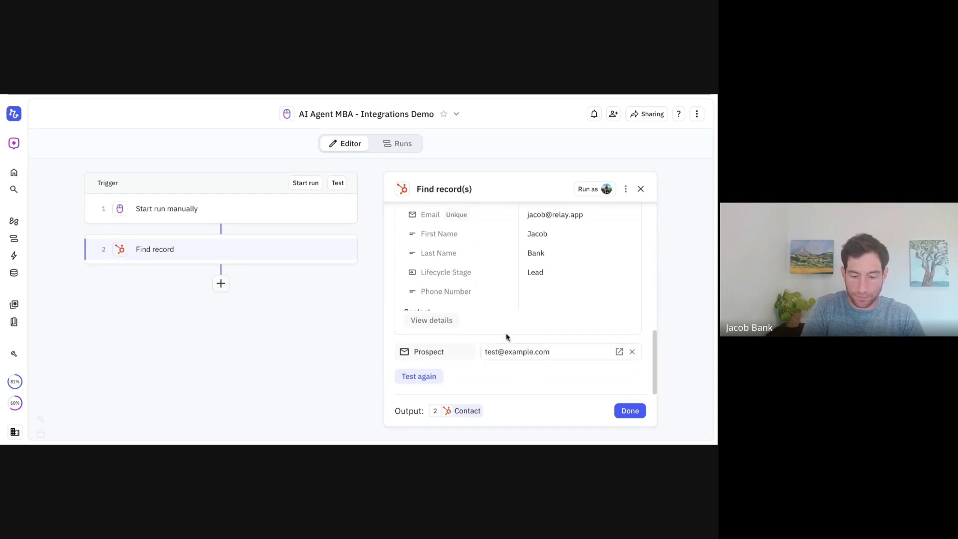
pyautogui.click(431, 377)
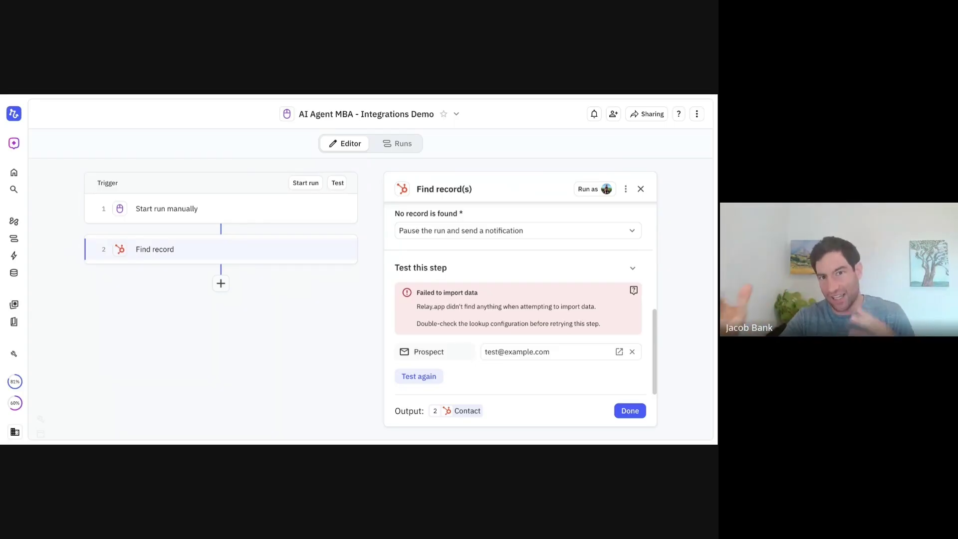
pyautogui.click(351, 251)
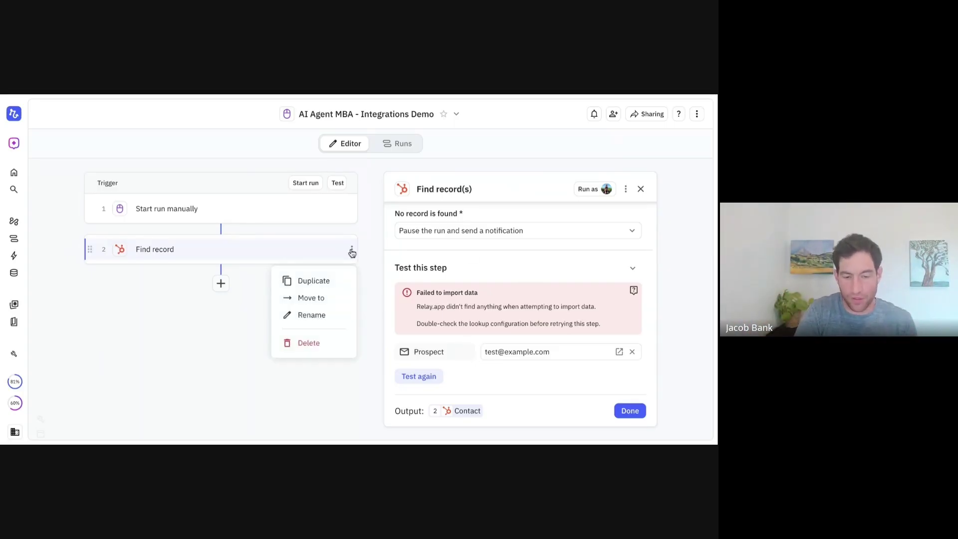
pyautogui.click(315, 345)
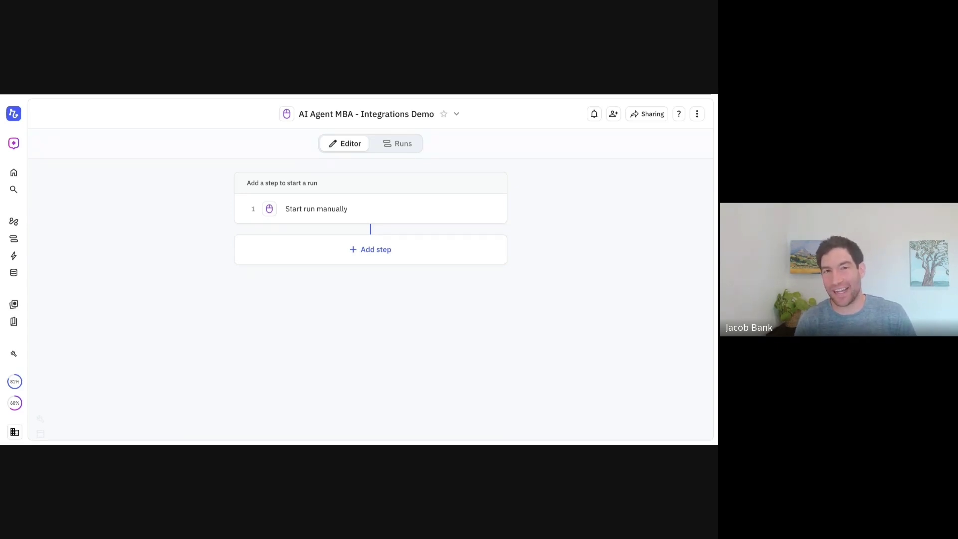
# Add a Gmail Send email step after the manual trigger
pyautogui.click(365, 257)
pyautogui.write('gmail')
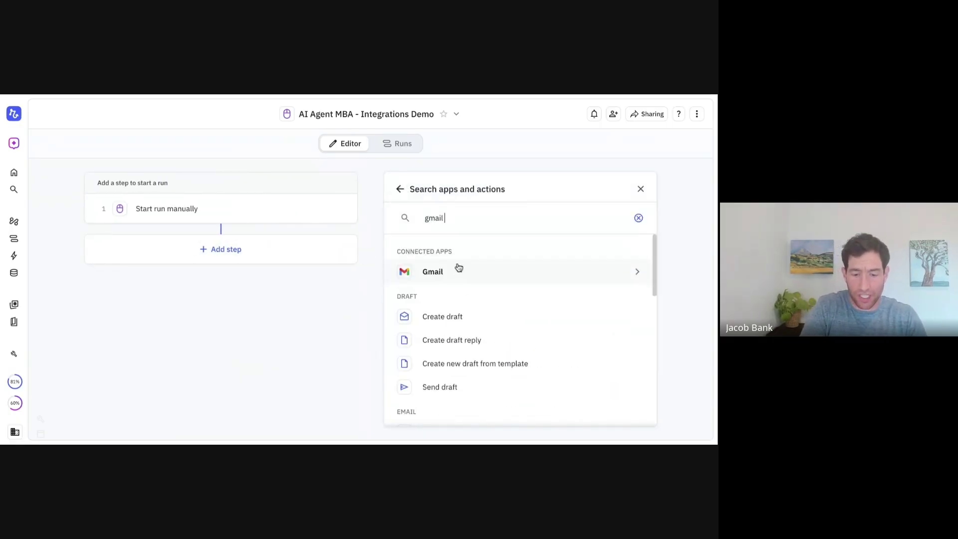
pyautogui.click(458, 271)
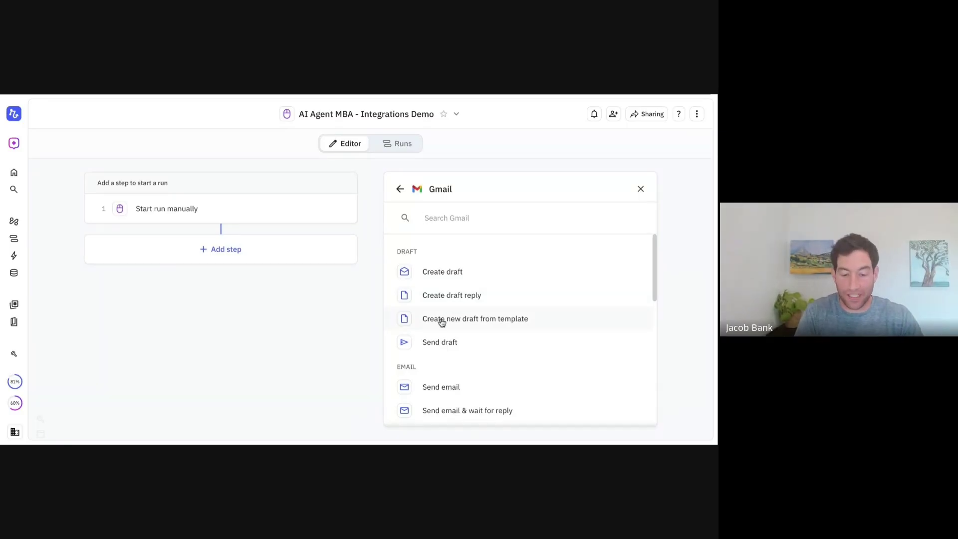
pyautogui.scroll(-2, 442, 323)
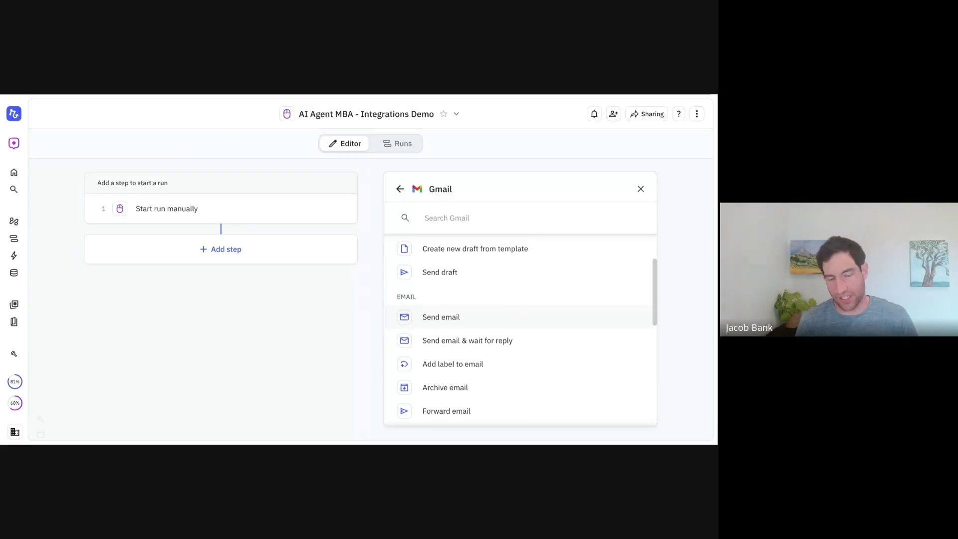
pyautogui.click(442, 319)
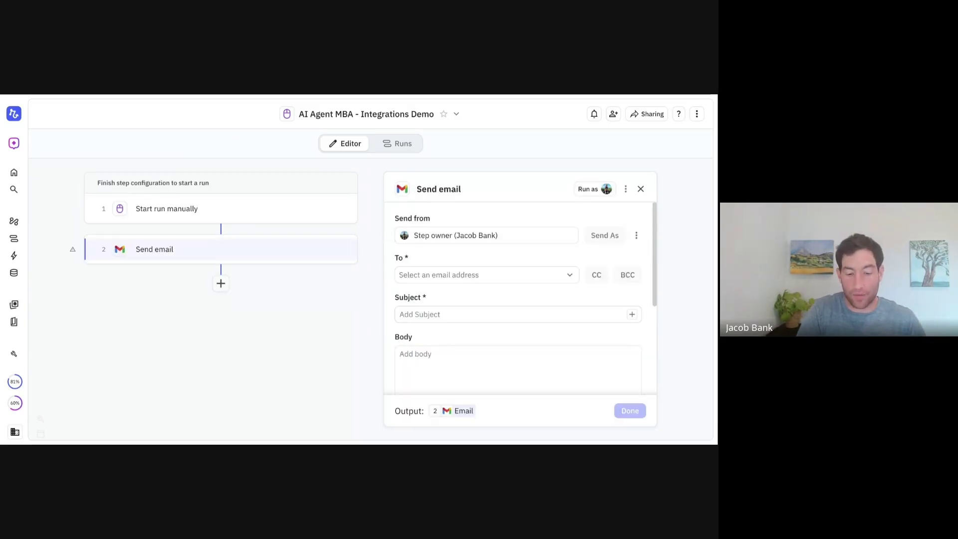
# Address the email to Manual start's Prospect, with subject 'Hello' and body 'Hello'
pyautogui.click(423, 278)
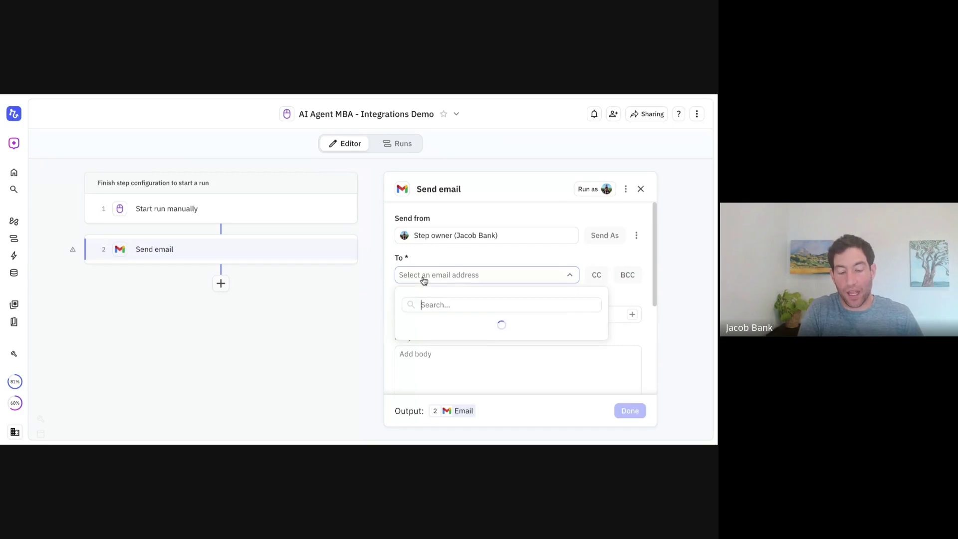
pyautogui.moveTo(556, 325)
pyautogui.click(337, 326)
pyautogui.click(428, 315)
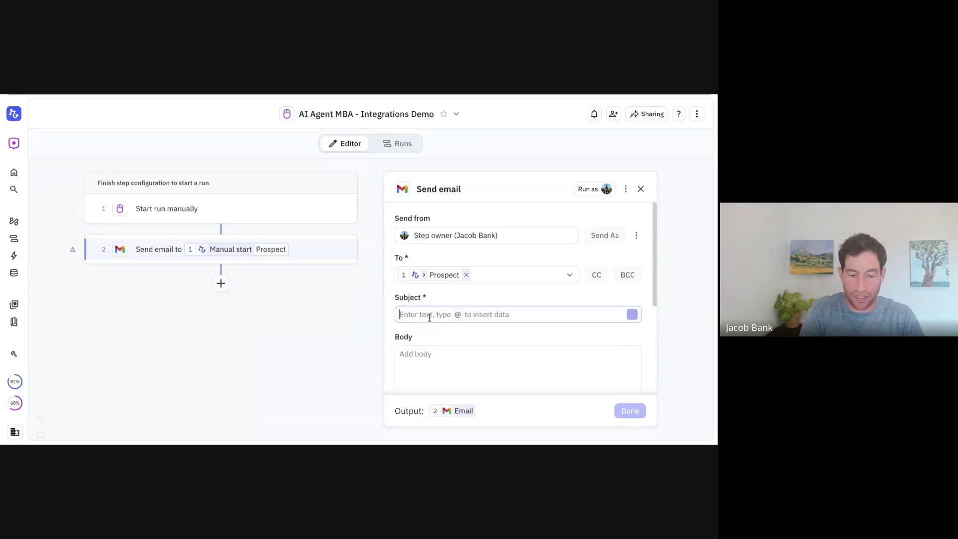
pyautogui.write('Hello')
pyautogui.click(435, 364)
pyautogui.write('Hello')
pyautogui.click(318, 380)
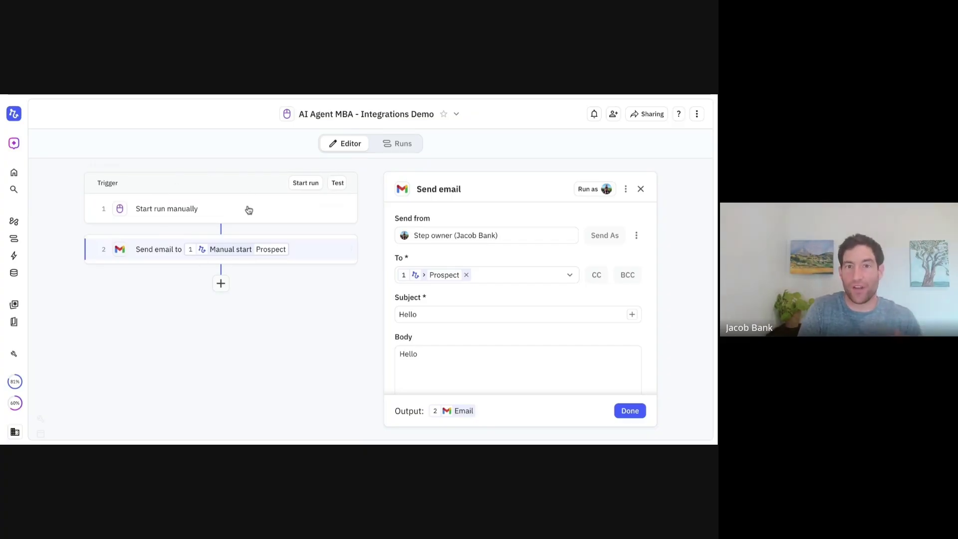
pyautogui.click(351, 251)
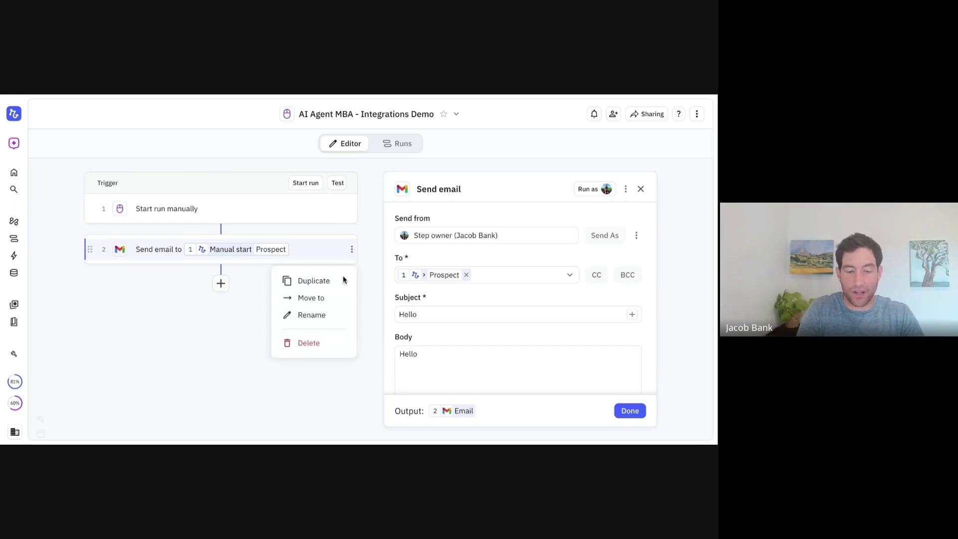
# Delete the Send email step and add a HubSpot Create record step
pyautogui.click(320, 344)
pyautogui.click(371, 251)
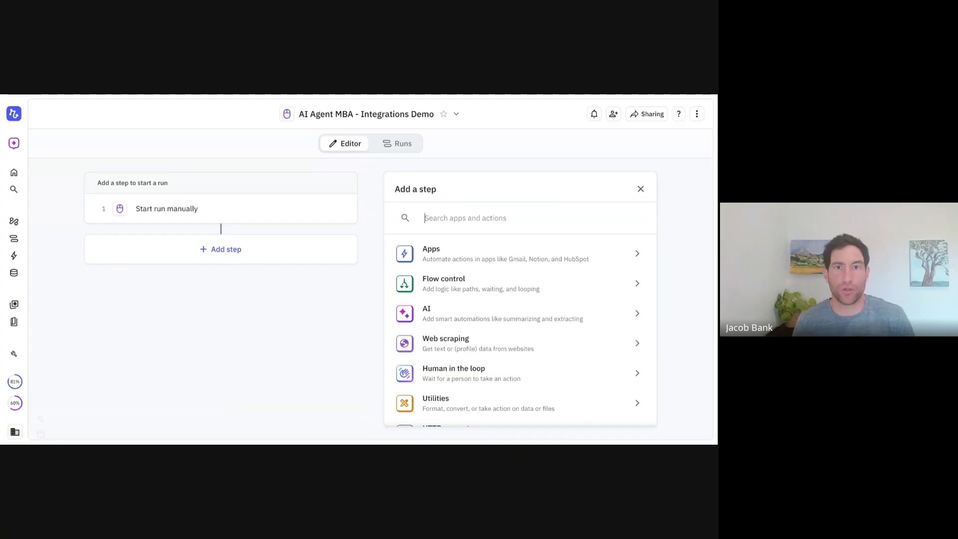
pyautogui.write('create')
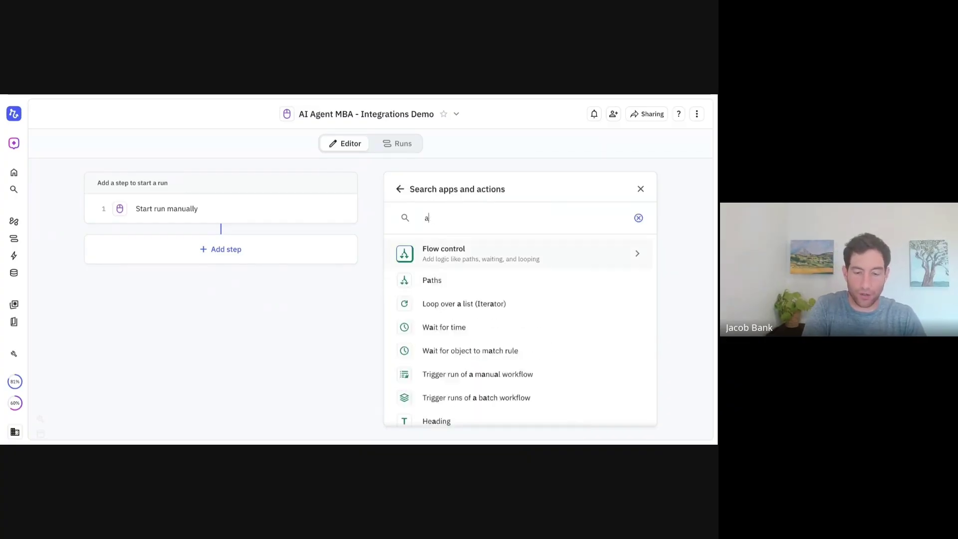
pyautogui.write(' record')
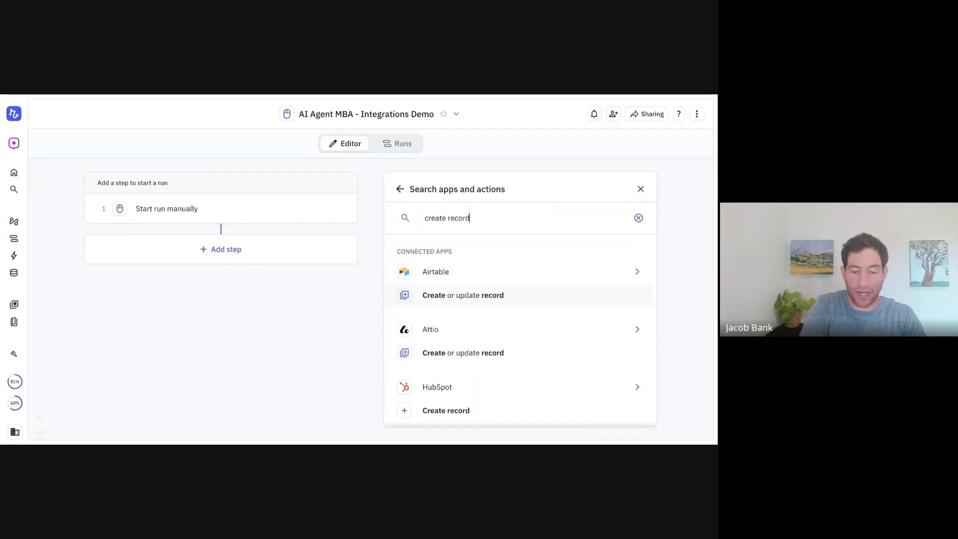
pyautogui.scroll(-1, 435, 345)
pyautogui.click(437, 357)
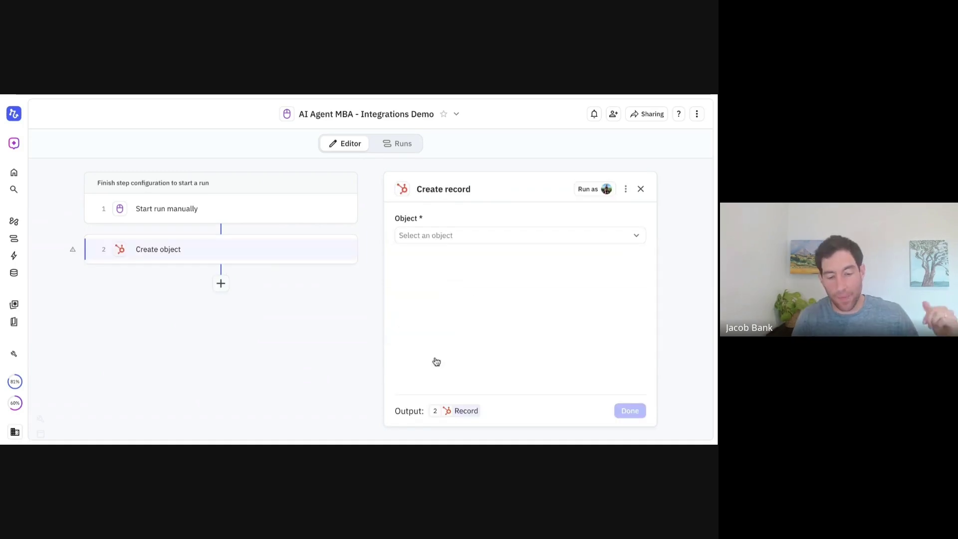
# Set the Create record step to a Contact with Email from Prospect, then delete it
pyautogui.click(447, 239)
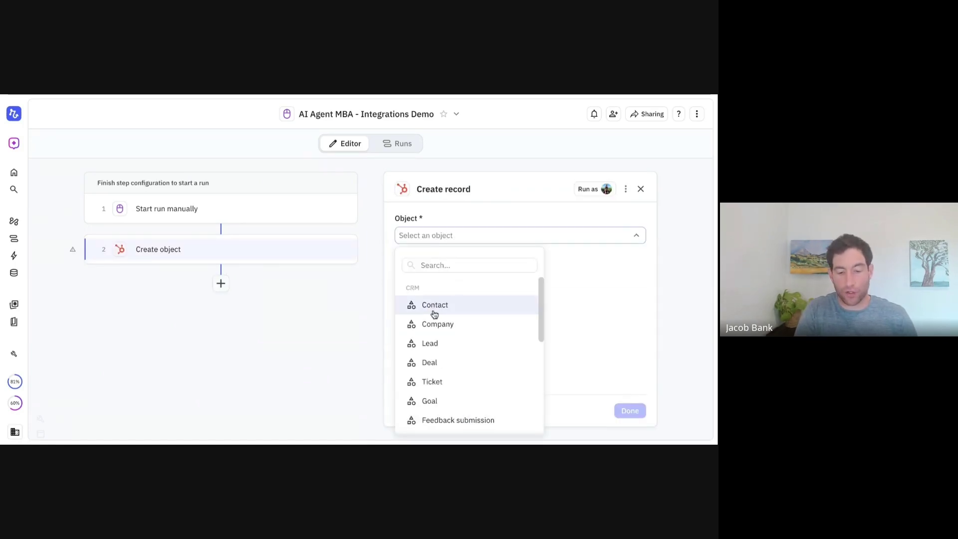
pyautogui.click(434, 308)
pyautogui.click(430, 327)
pyautogui.moveTo(487, 371)
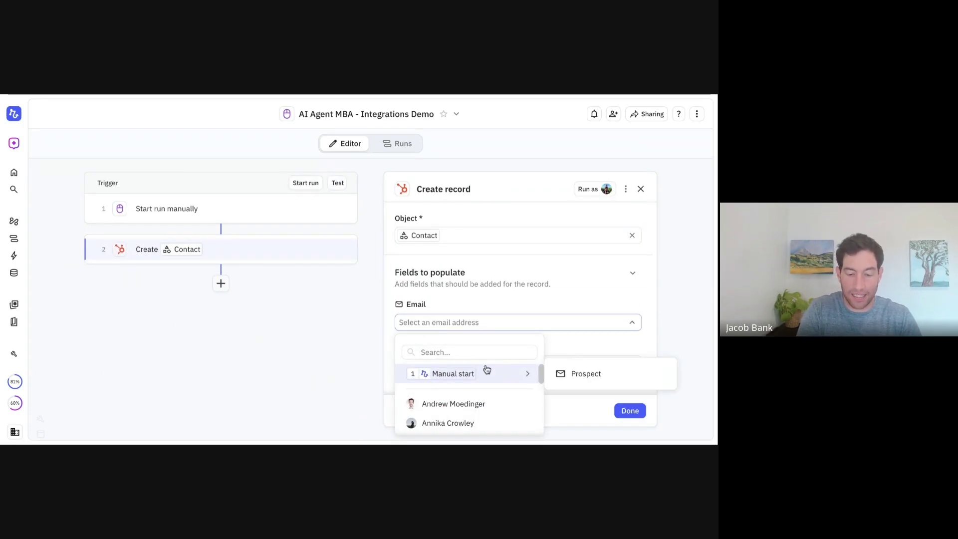
pyautogui.click(580, 375)
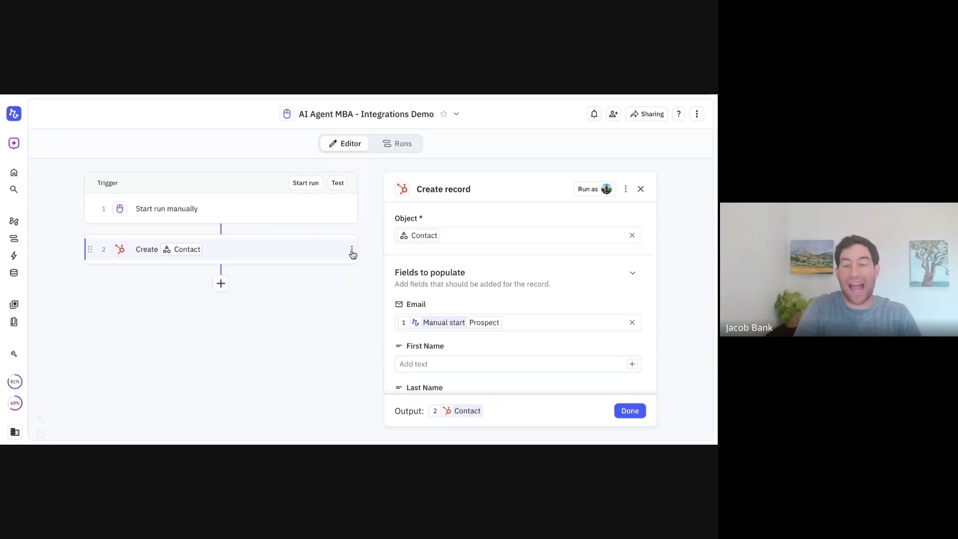
pyautogui.click(352, 252)
pyautogui.click(331, 344)
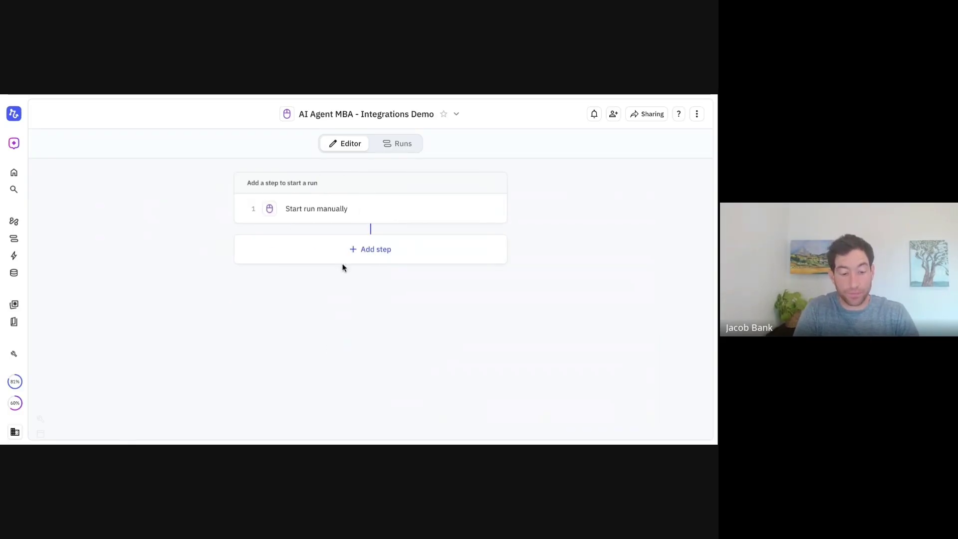
# Add a Google Sheets Add row to sheet step targeting Sheet1 of [Demo] Invoices
pyautogui.click(374, 250)
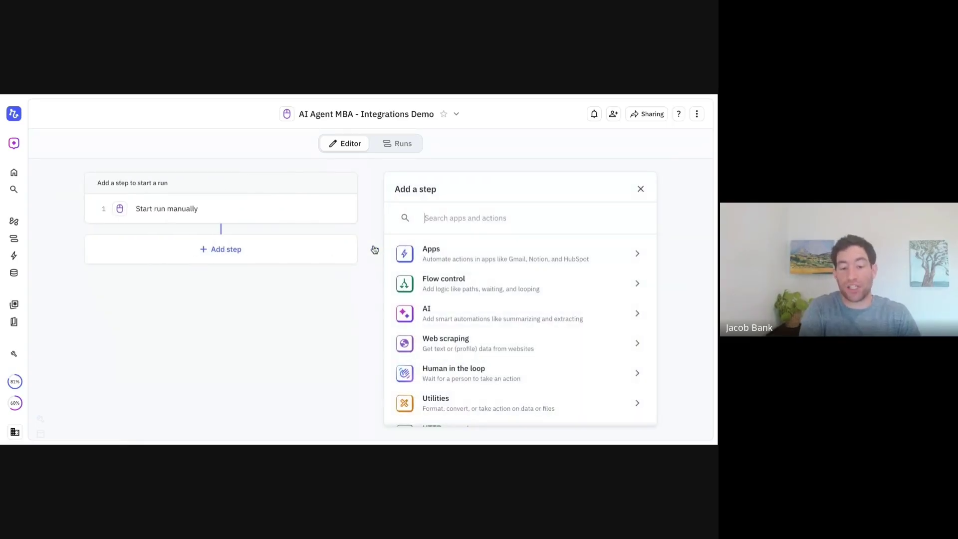
pyautogui.write('add row')
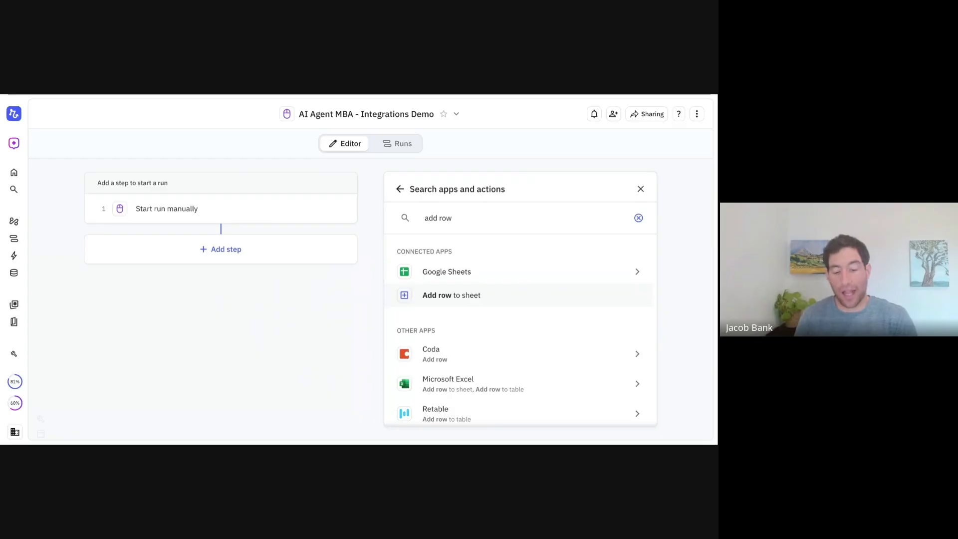
pyautogui.click(454, 299)
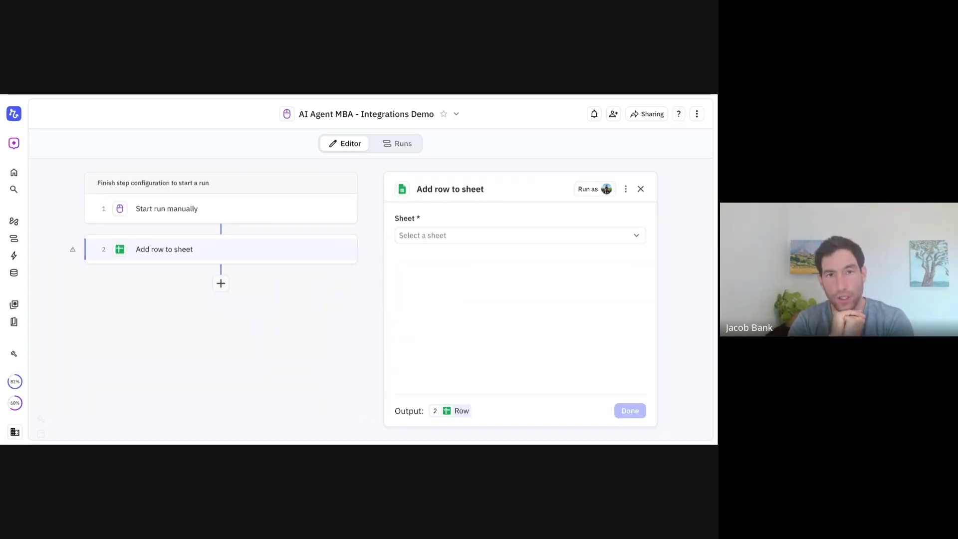
pyautogui.click(452, 238)
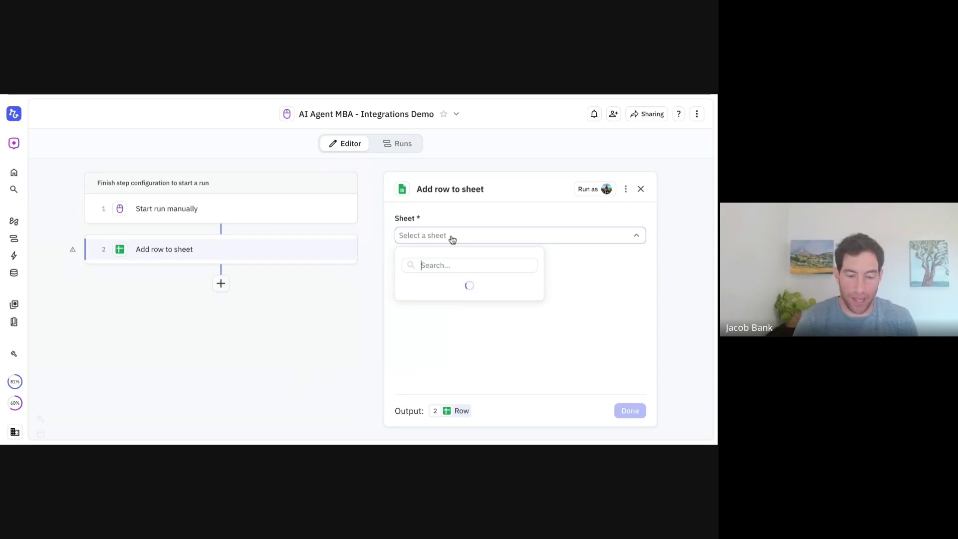
pyautogui.click(452, 239)
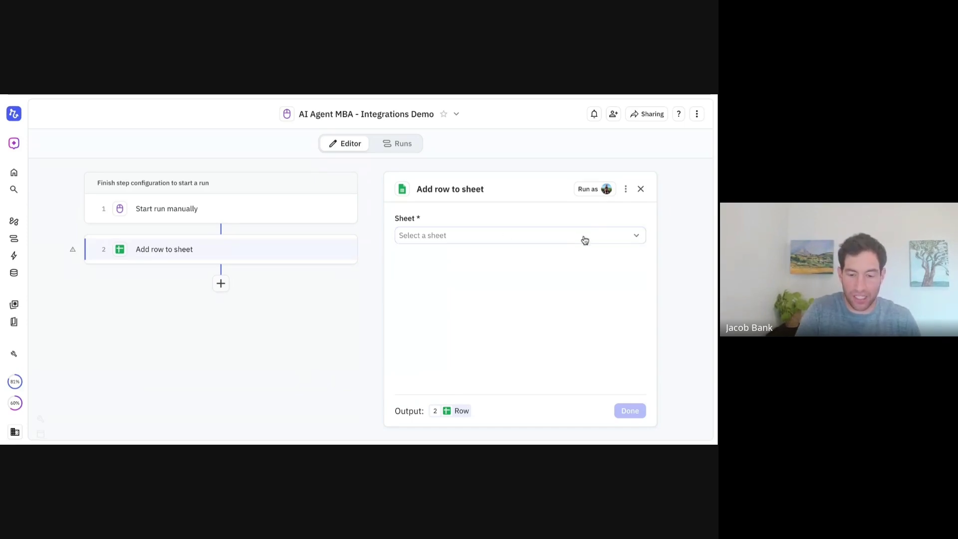
pyautogui.click(633, 238)
pyautogui.write('invoices')
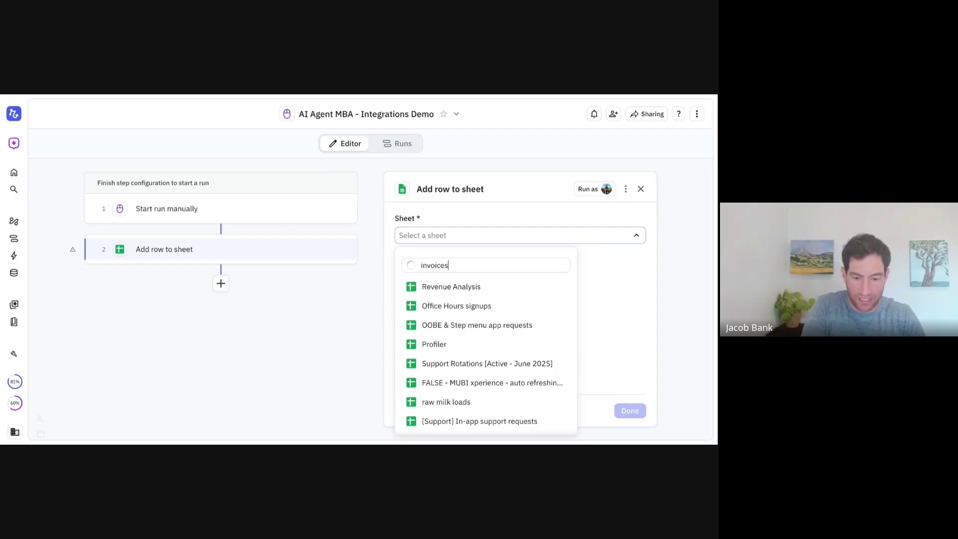
pyautogui.click(502, 287)
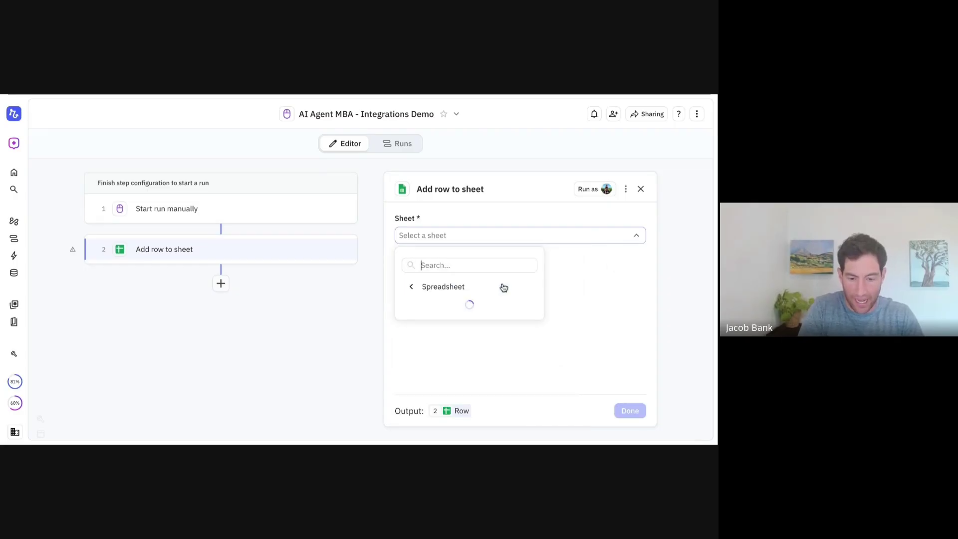
pyautogui.click(470, 306)
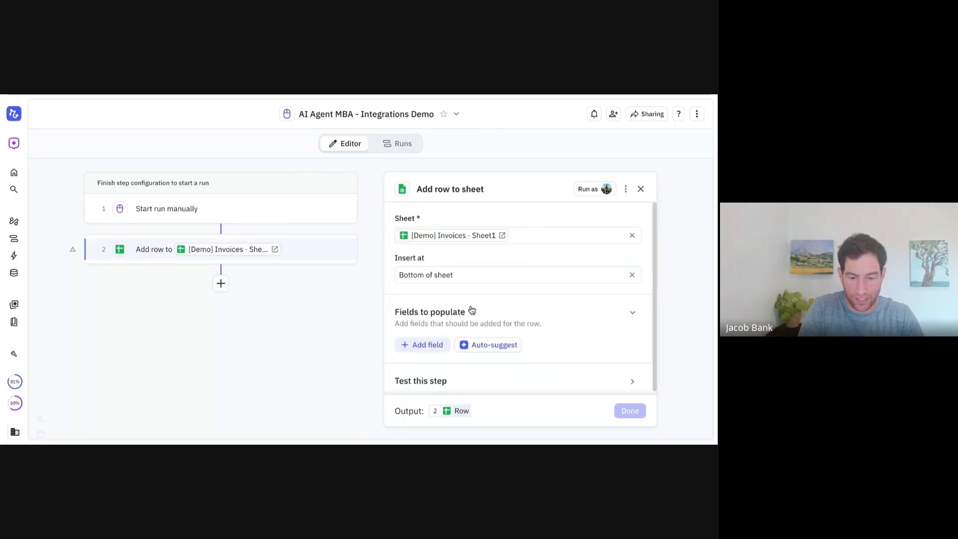
# Add all columns as fields, with Vendor 'vendor' and Date set to the current date/time
pyautogui.click(417, 344)
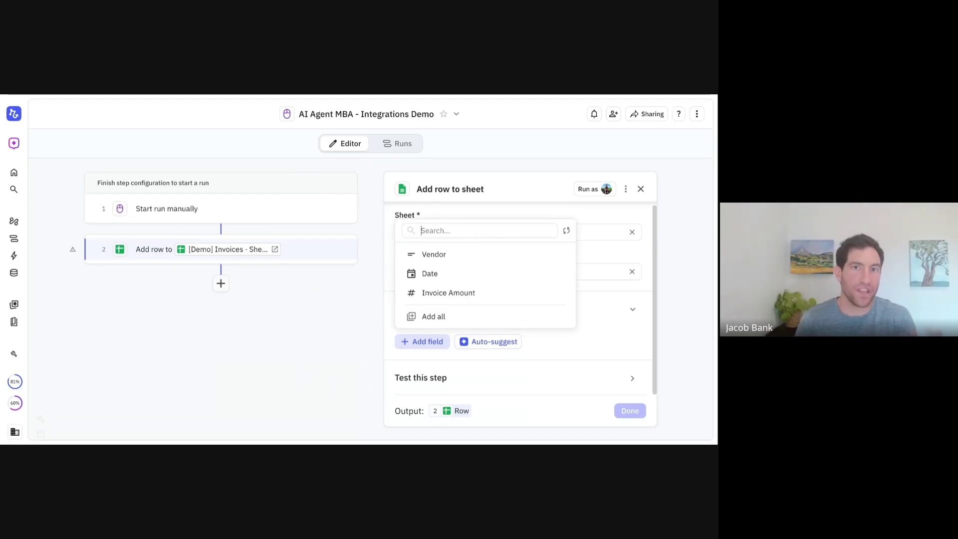
pyautogui.click(425, 317)
pyautogui.click(434, 358)
pyautogui.write('vendor')
pyautogui.scroll(-2, 429, 344)
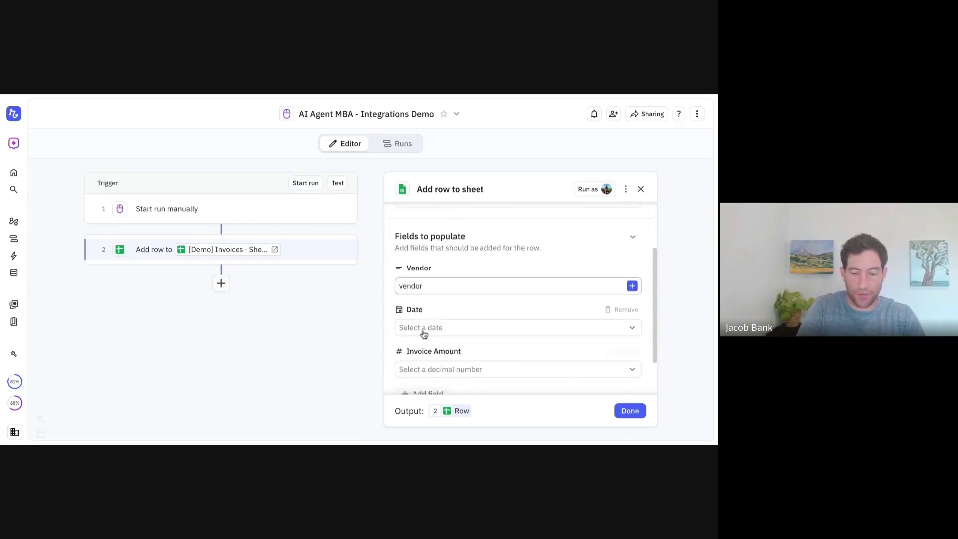
pyautogui.click(423, 330)
pyautogui.click(423, 374)
pyautogui.click(423, 325)
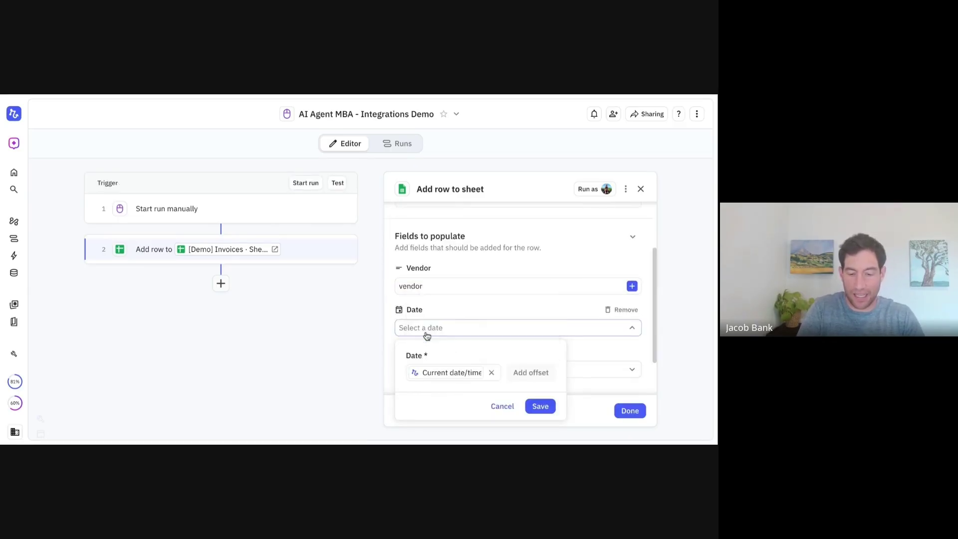
pyautogui.scroll(-1, 552, 396)
pyautogui.click(539, 354)
# Enter 1000 manually as the Invoice Amount and finish the step
pyautogui.click(453, 316)
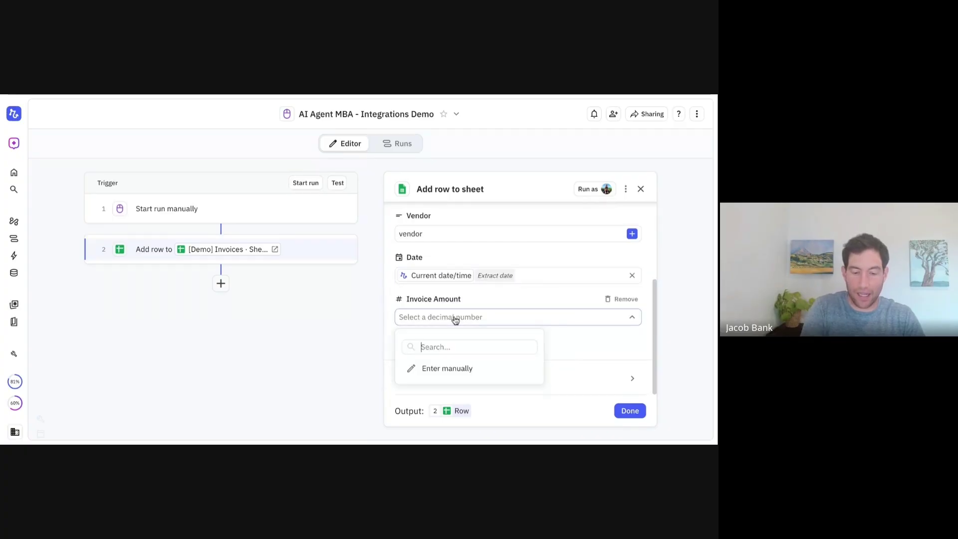
pyautogui.click(447, 369)
pyautogui.write('1000')
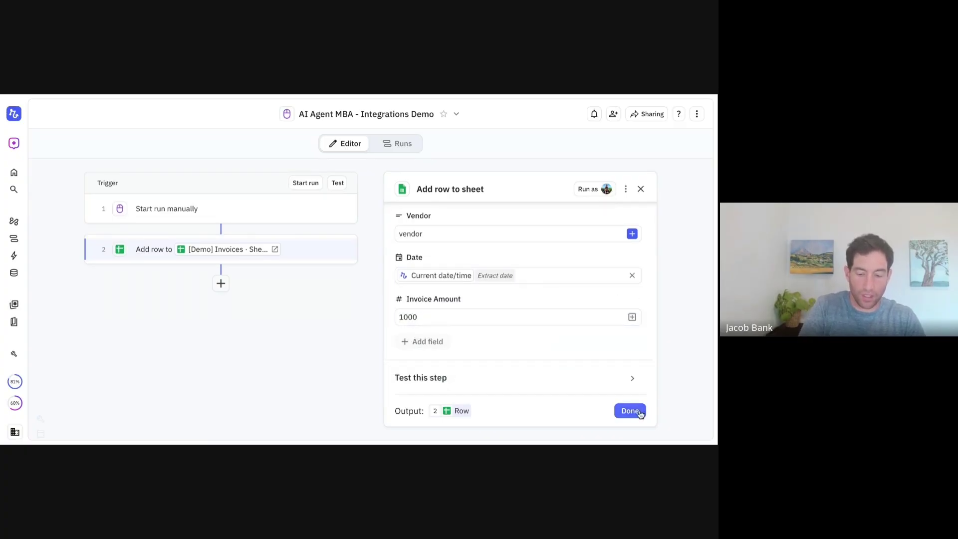
pyautogui.click(630, 411)
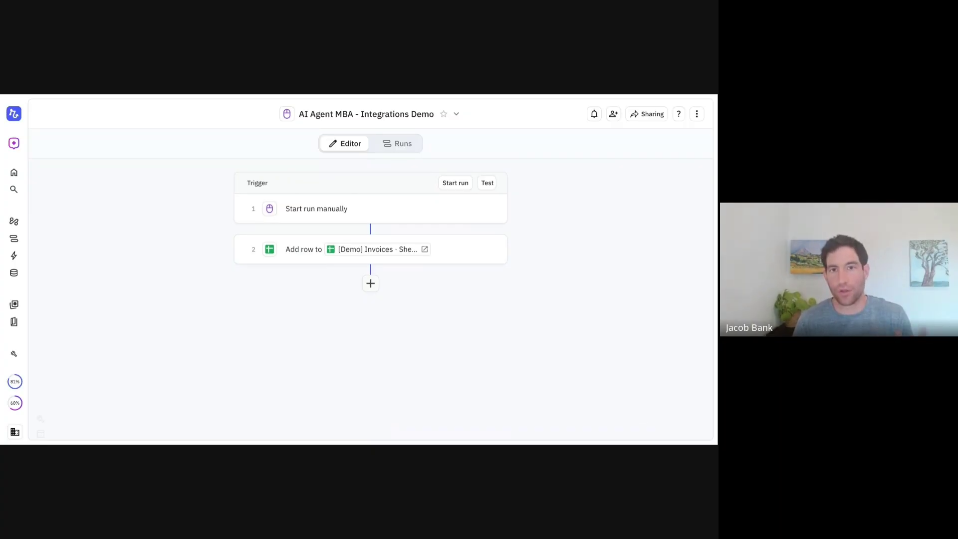
pyautogui.click(501, 249)
# Replace the sheet step with a Google Docs Create document step saving to My Drive
pyautogui.click(467, 344)
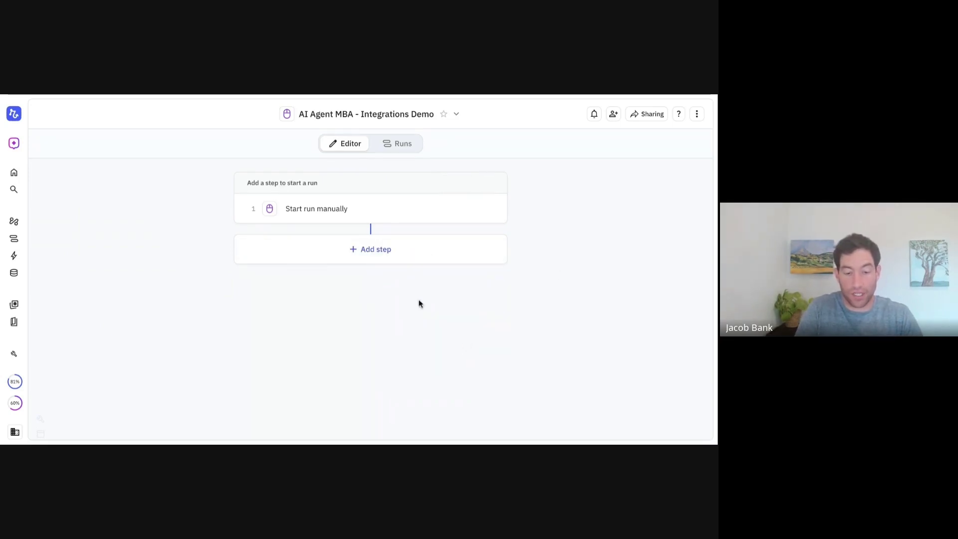
pyautogui.click(382, 256)
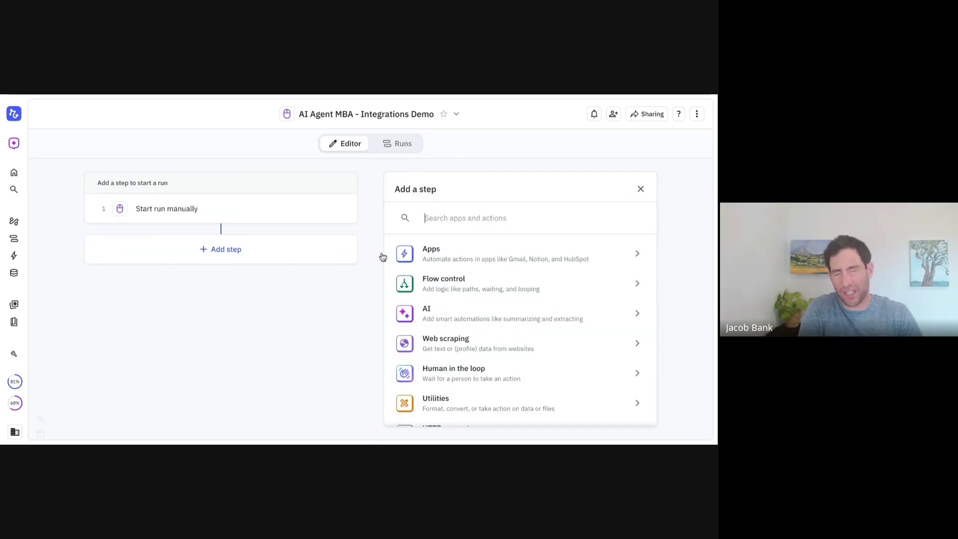
pyautogui.write('create doc')
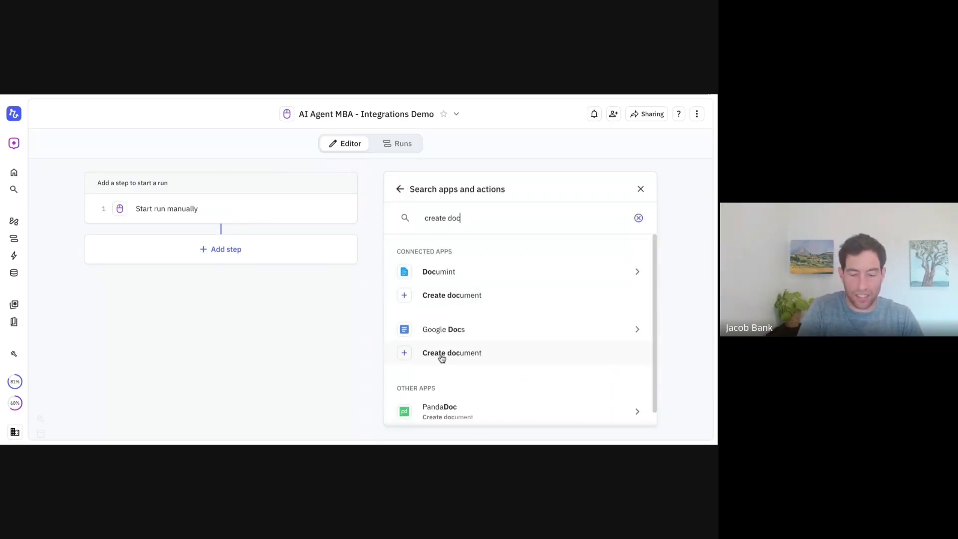
pyautogui.click(442, 357)
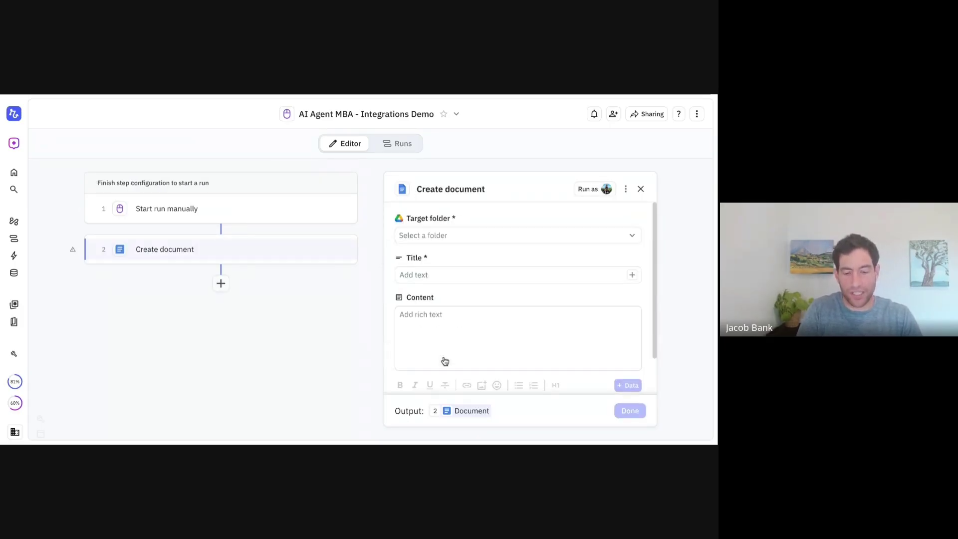
pyautogui.click(412, 241)
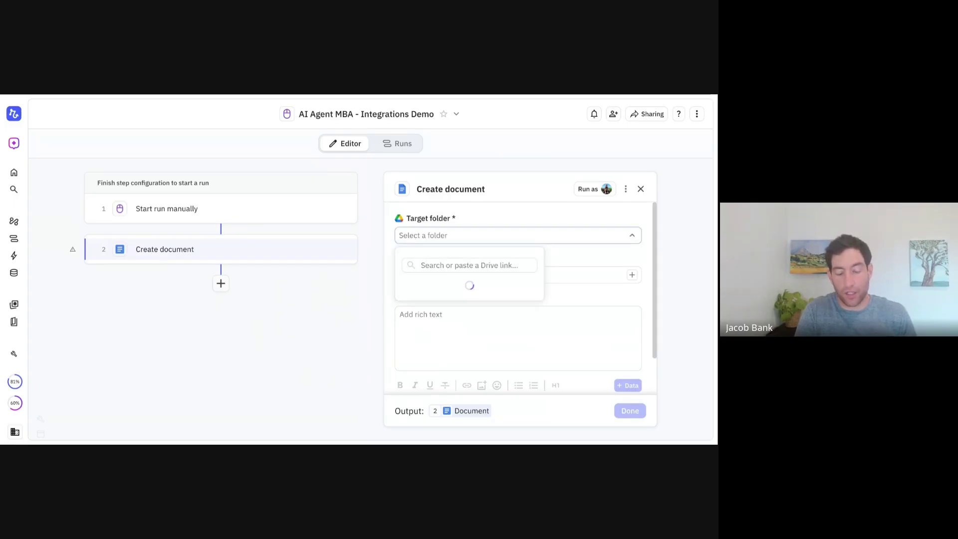
pyautogui.click(427, 285)
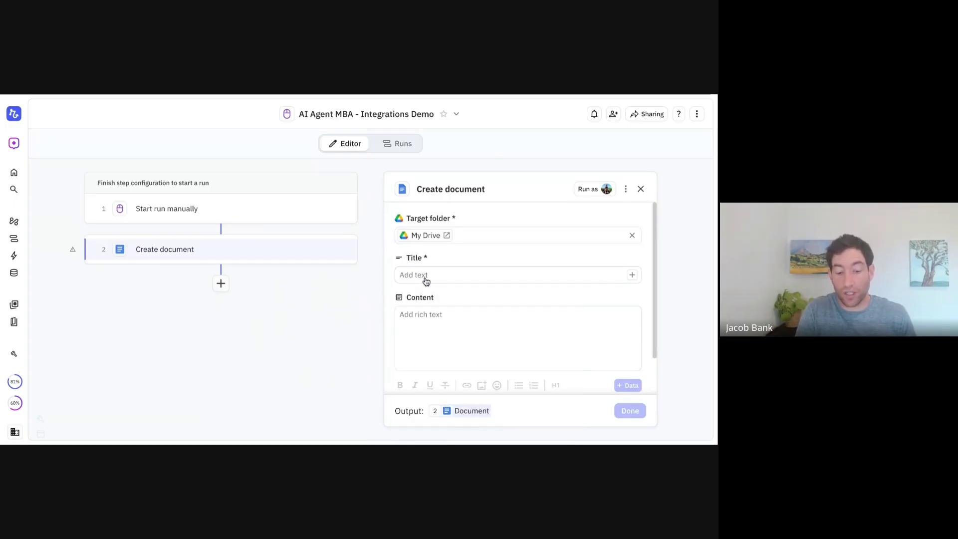
# Give the document the title 'Test Document' and the body 'Content'
pyautogui.click(413, 276)
pyautogui.write('Test Document')
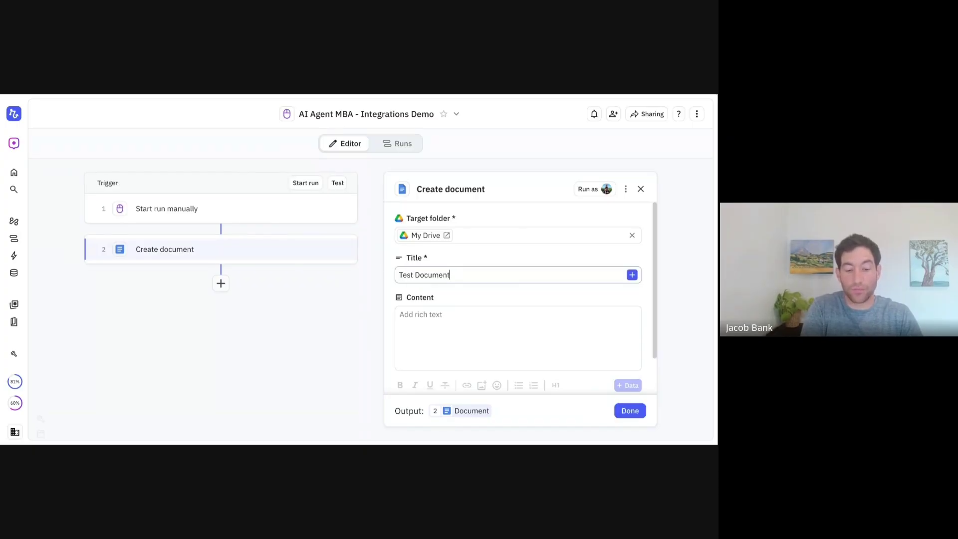
pyautogui.click(422, 324)
pyautogui.write('Content')
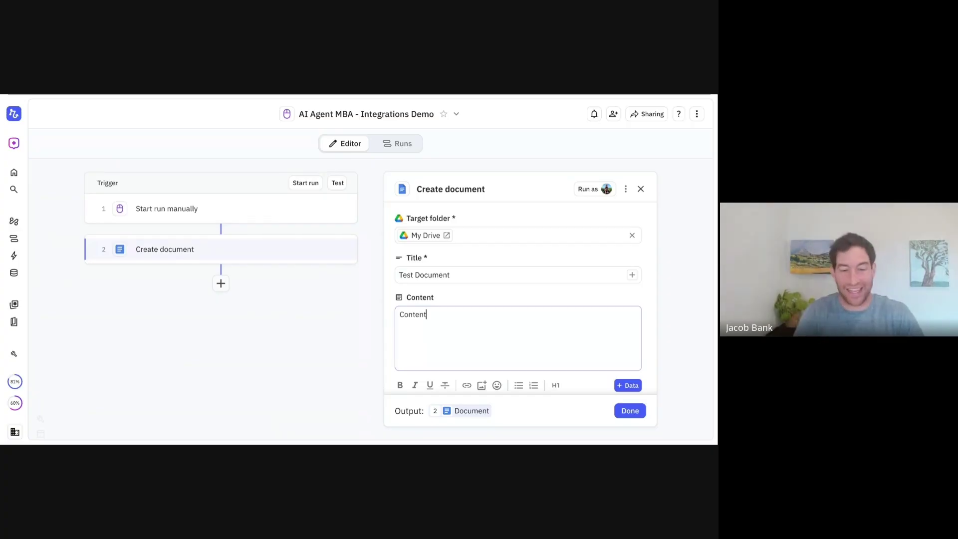
pyautogui.click(352, 249)
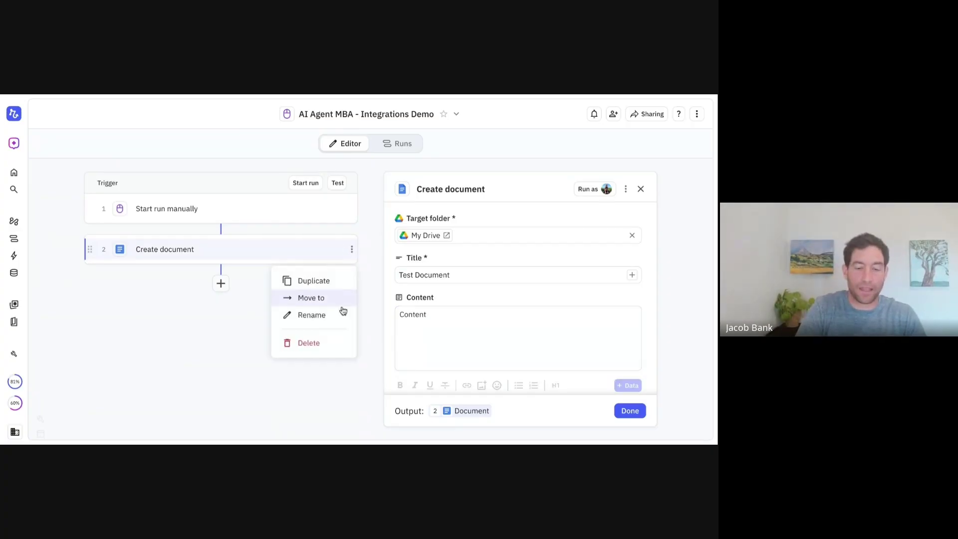
# Delete the Google Docs Create document step from the workflow
pyautogui.click(327, 342)
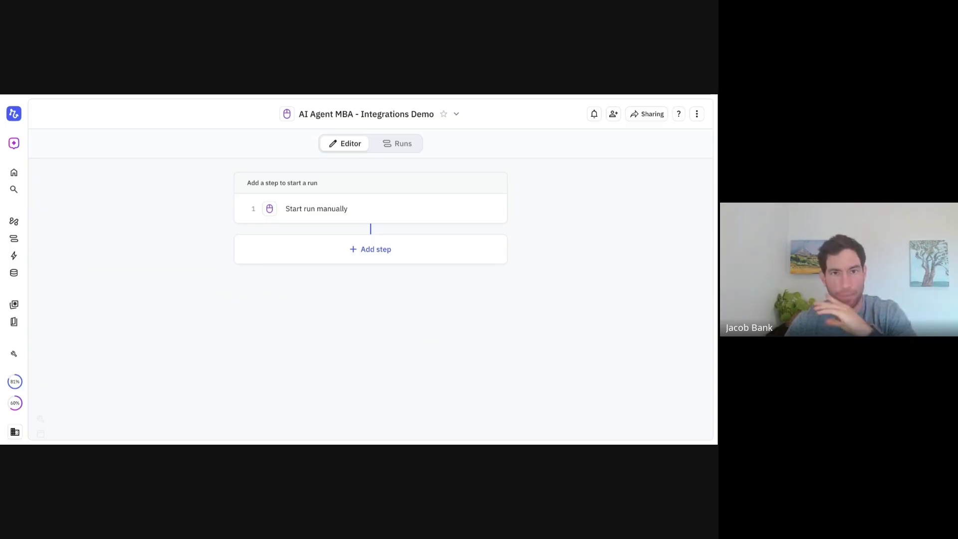
# Delete the Start run manually trigger and confirm its removal
pyautogui.click(501, 209)
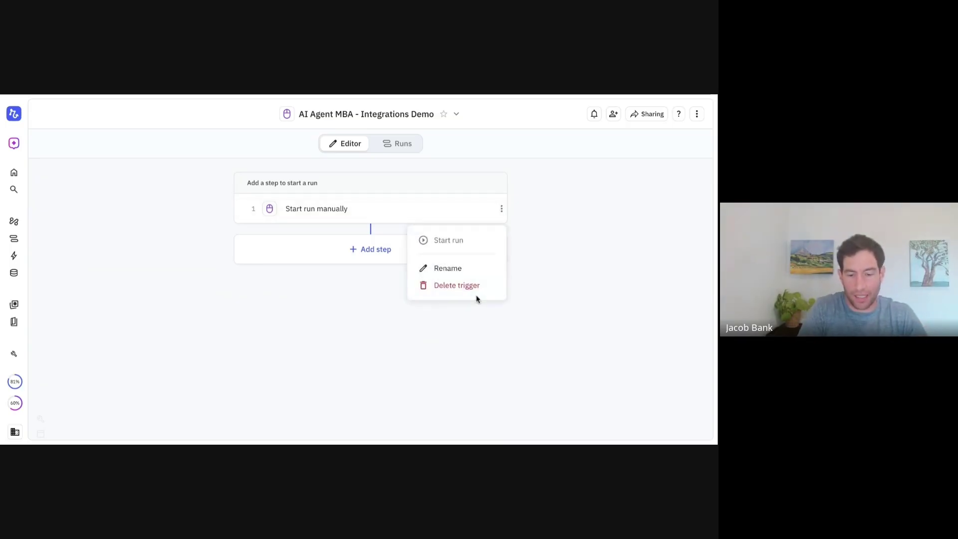
pyautogui.click(469, 290)
pyautogui.click(429, 314)
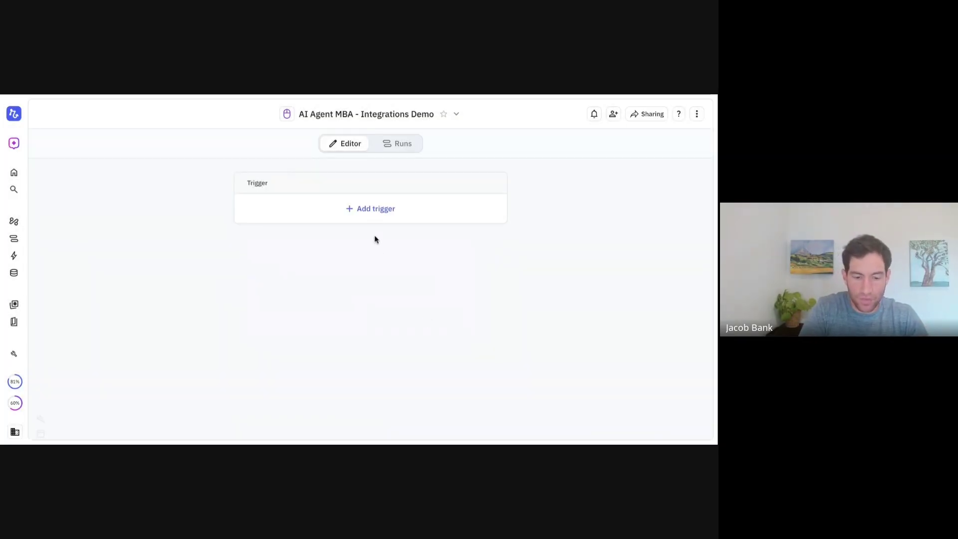
# Set a HubSpot New record added trigger watching the Contact object
pyautogui.click(372, 208)
pyautogui.write('record cr')
pyautogui.press('BackSpace')
pyautogui.press('BackSpace')
pyautogui.write('add')
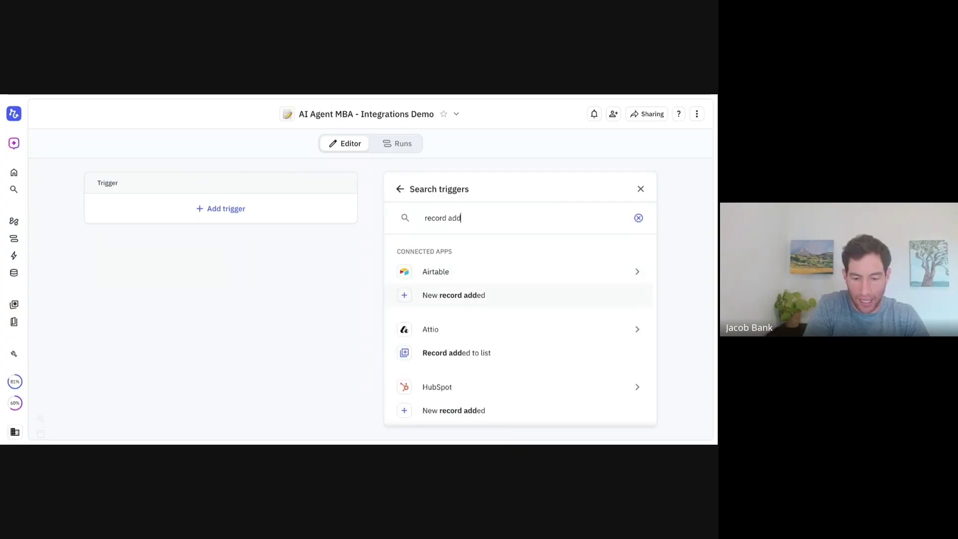
pyautogui.scroll(-1, 406, 342)
pyautogui.click(466, 394)
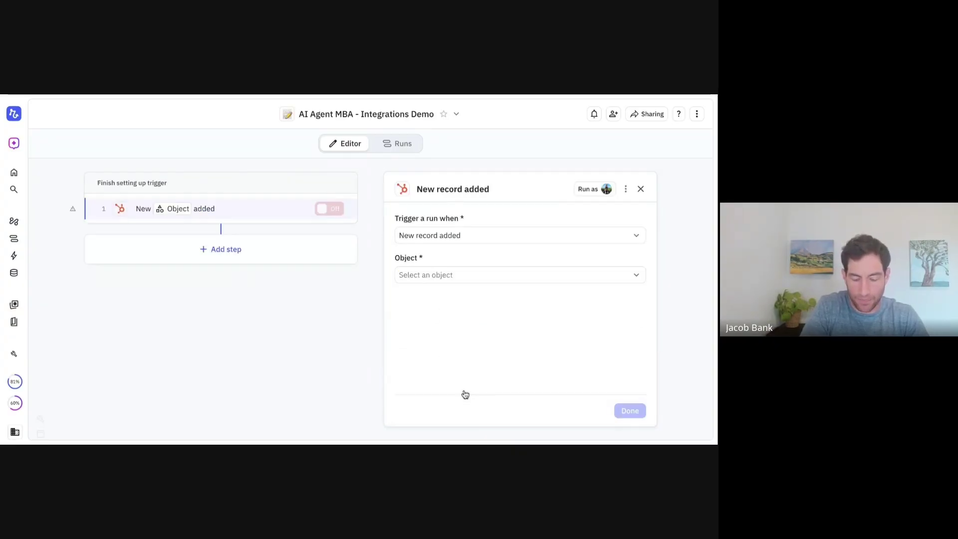
pyautogui.click(422, 274)
pyautogui.click(425, 322)
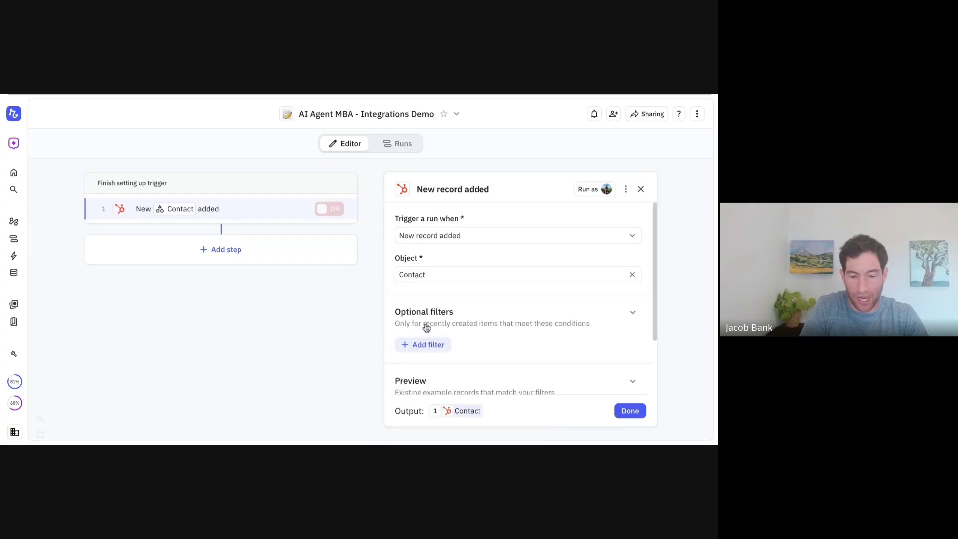
pyautogui.scroll(-2, 426, 325)
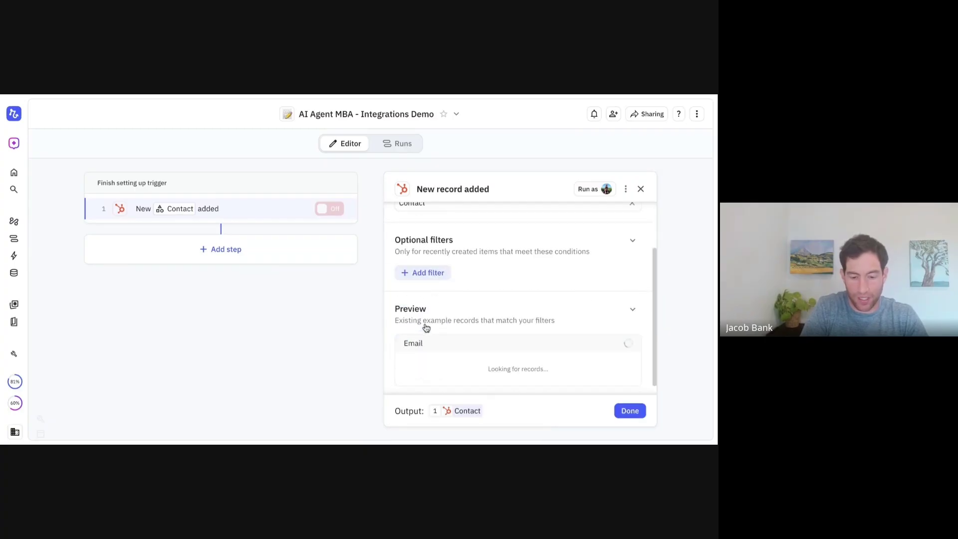
pyautogui.click(630, 411)
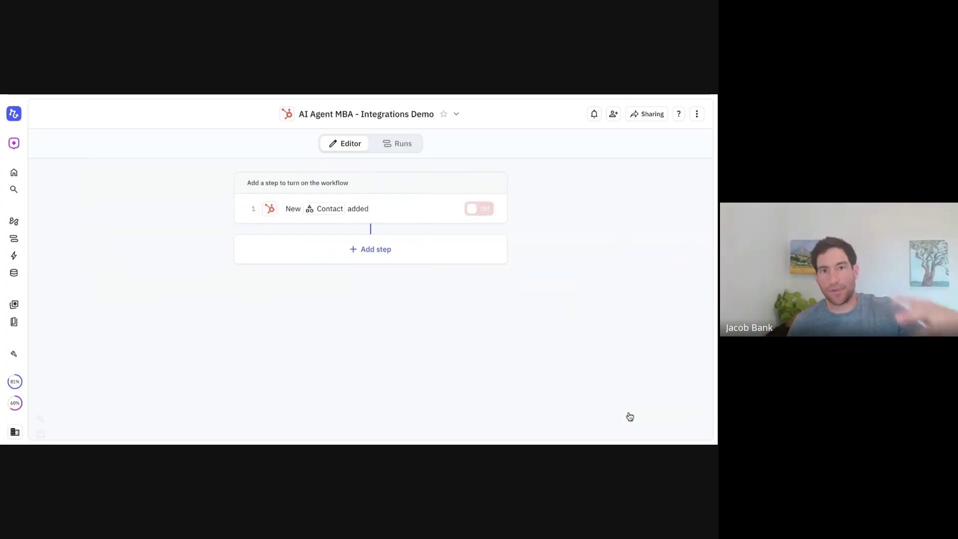
# Add a HubSpot Update record step that updates the Contact from the trigger
pyautogui.click(369, 249)
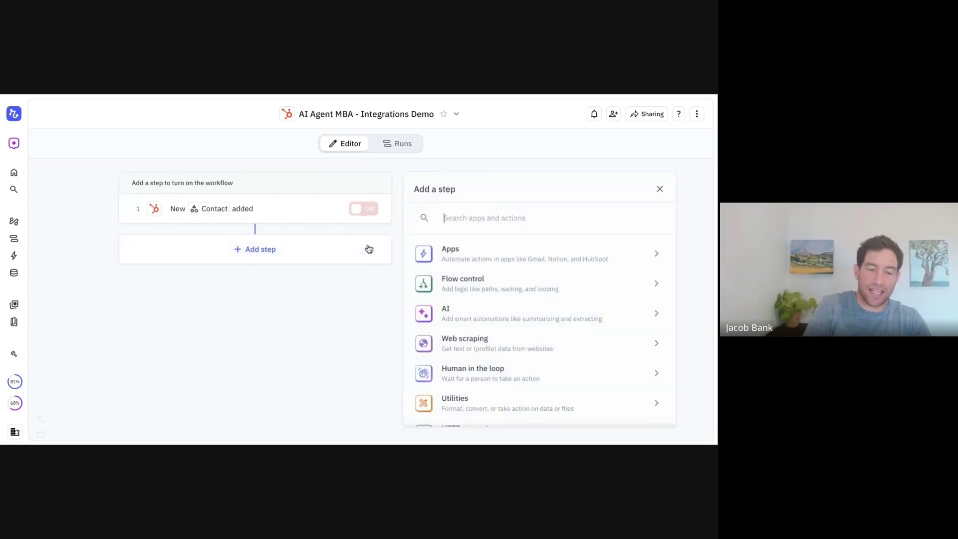
pyautogui.write('update cont')
pyautogui.press('BackSpace')
pyautogui.press('BackSpace')
pyautogui.press('BackSpace')
pyautogui.press('BackSpace')
pyautogui.write('record')
pyautogui.scroll(-2, 446, 276)
pyautogui.scroll(-2, 447, 279)
pyautogui.click(432, 324)
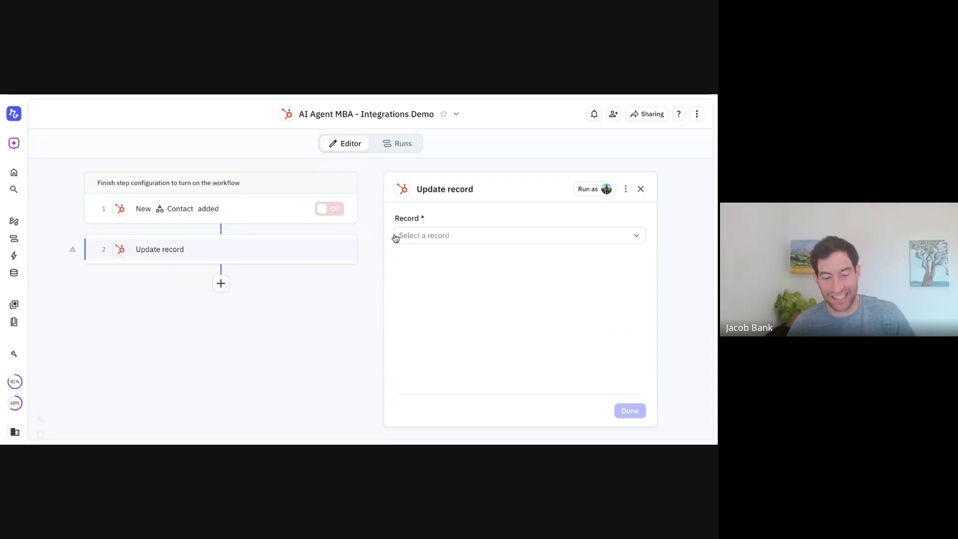
pyautogui.click(452, 238)
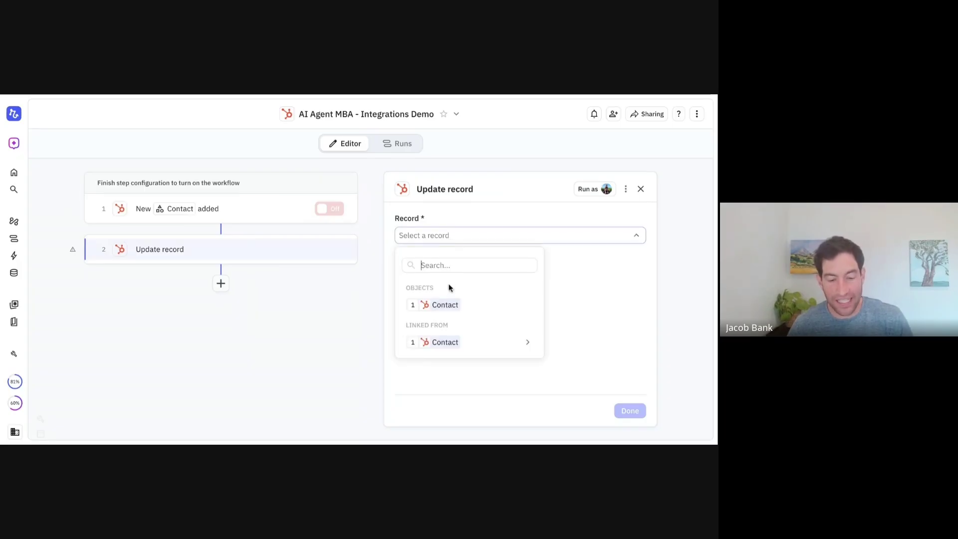
pyautogui.click(422, 306)
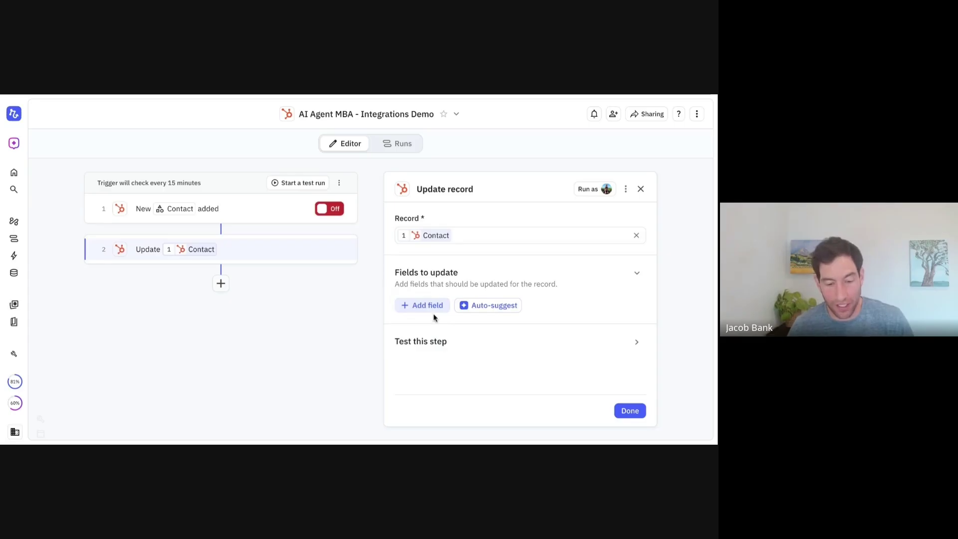
# Set the contact's Lifecycle Stage field to Lead, then review the trigger and update settings
pyautogui.click(429, 310)
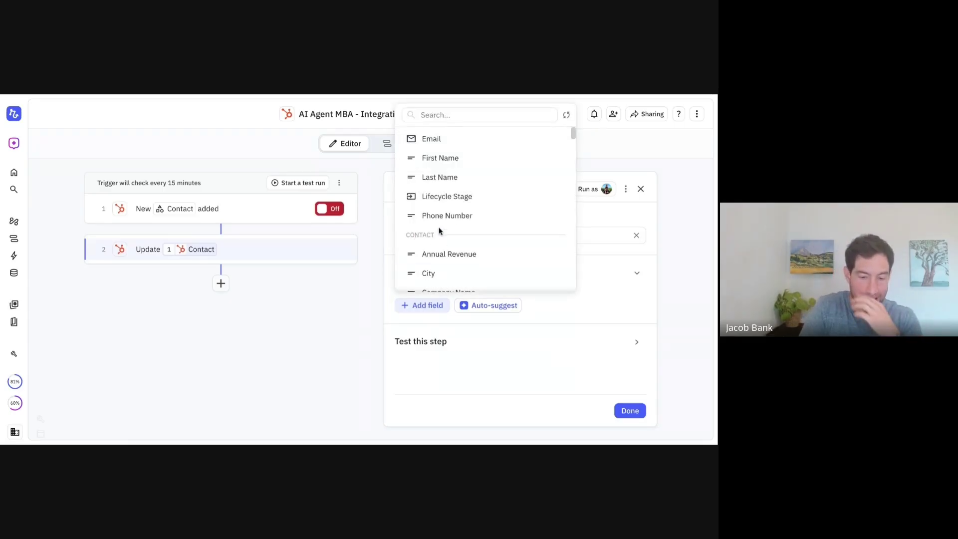
pyautogui.click(440, 204)
pyautogui.click(474, 325)
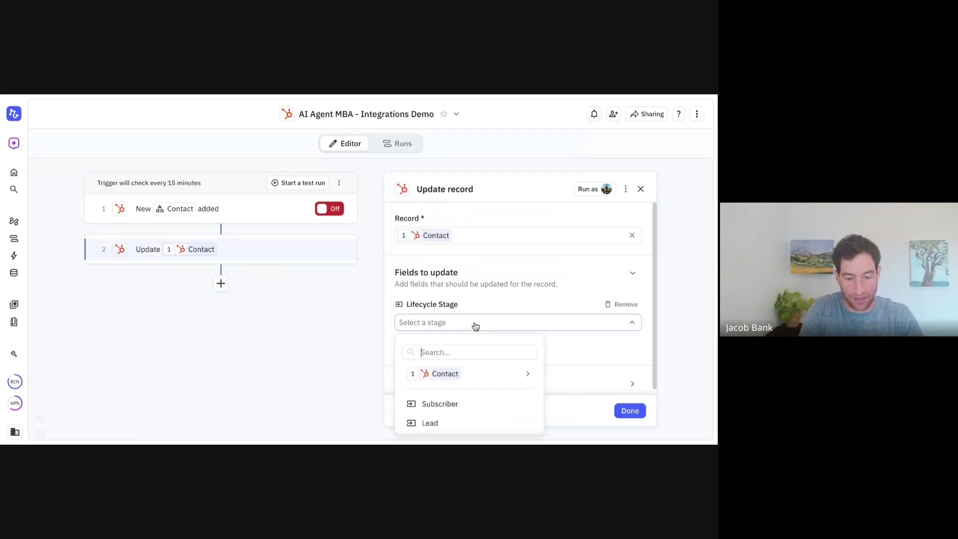
pyautogui.scroll(-2, 454, 408)
pyautogui.scroll(1, 433, 380)
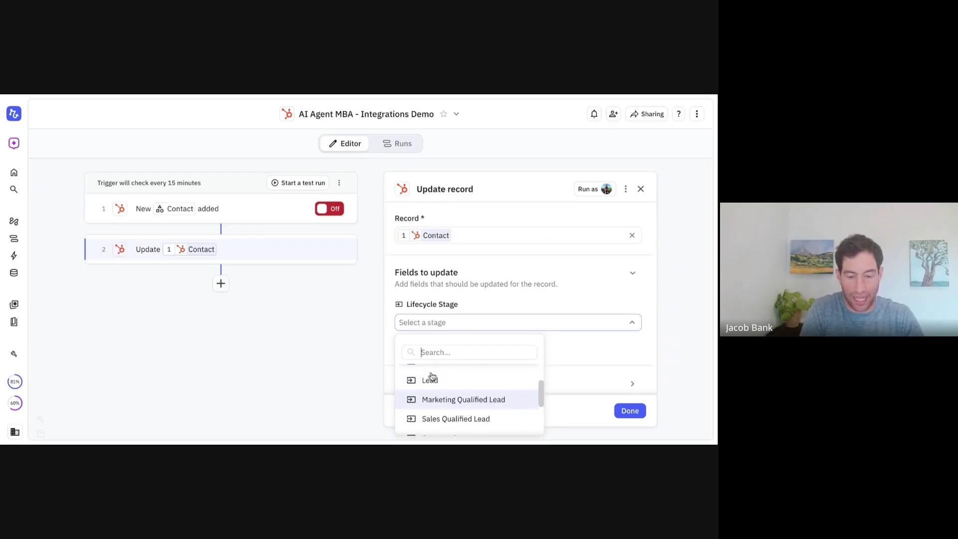
pyautogui.click(431, 377)
pyautogui.click(631, 412)
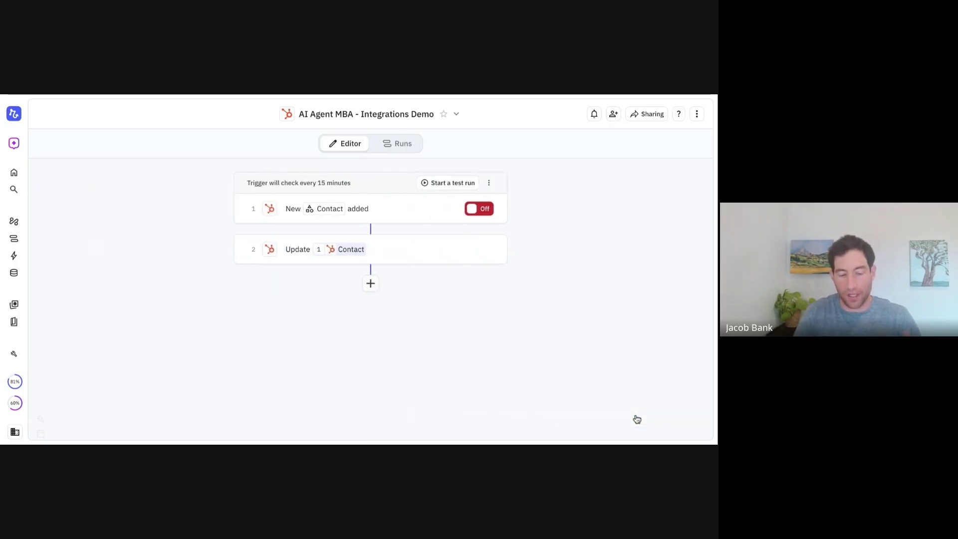
pyautogui.click(386, 217)
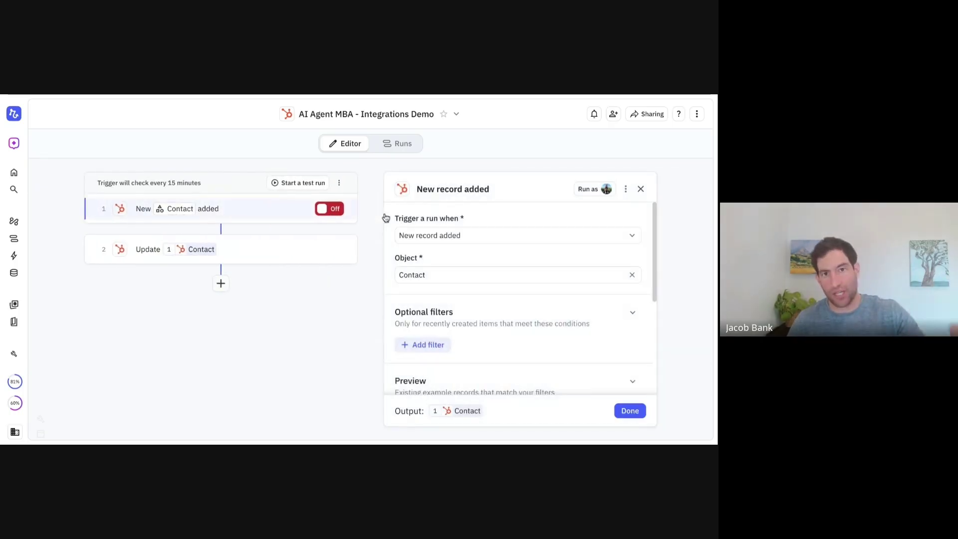
pyautogui.click(311, 258)
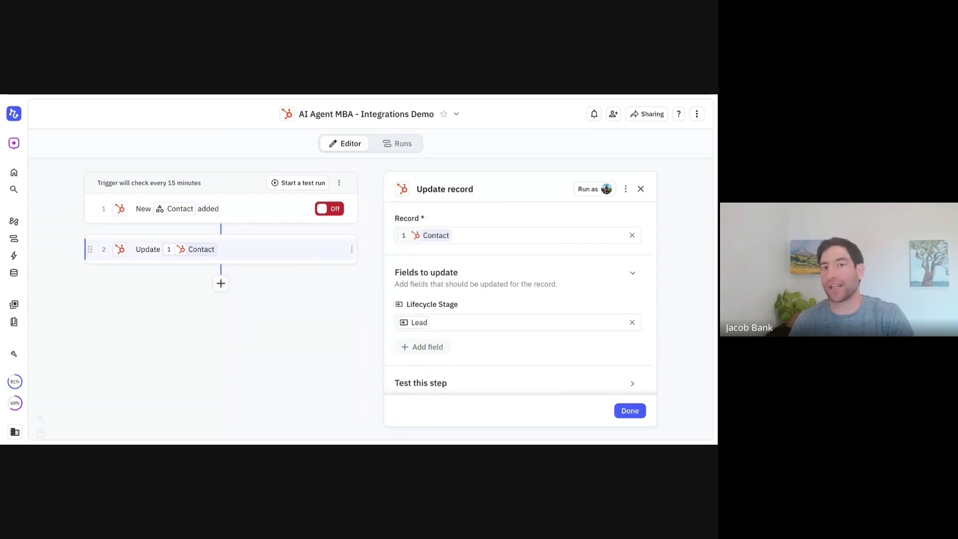
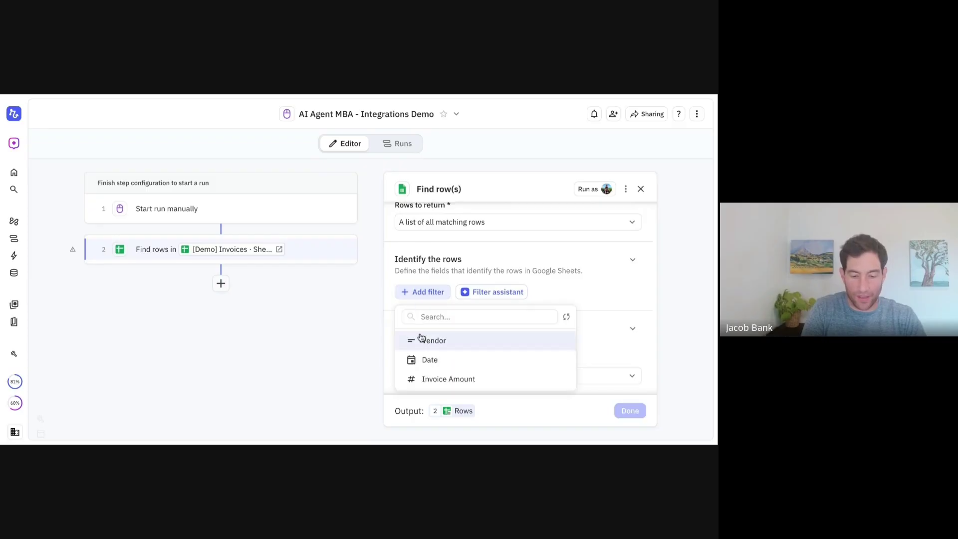
# Filter rows where Vendor contains 'Relay.app' and continue without a result when none match
pyautogui.click(429, 338)
pyautogui.click(463, 311)
pyautogui.write('Relay.app')
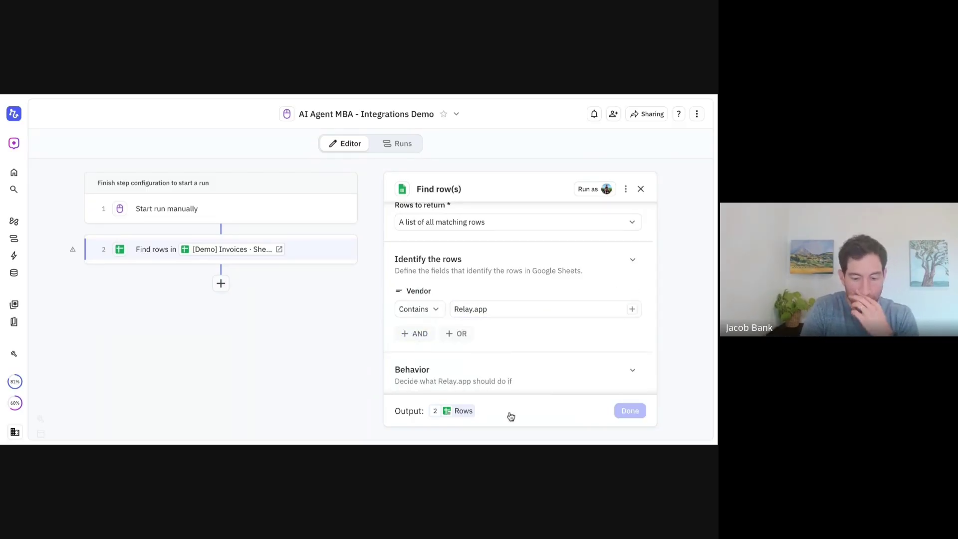
pyautogui.scroll(-2, 535, 355)
pyautogui.click(469, 335)
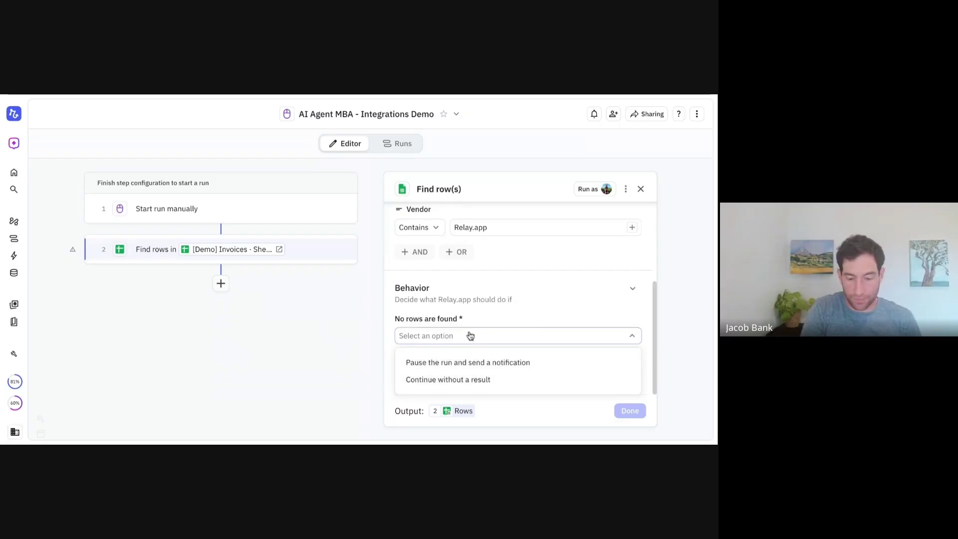
pyautogui.click(454, 379)
pyautogui.click(630, 412)
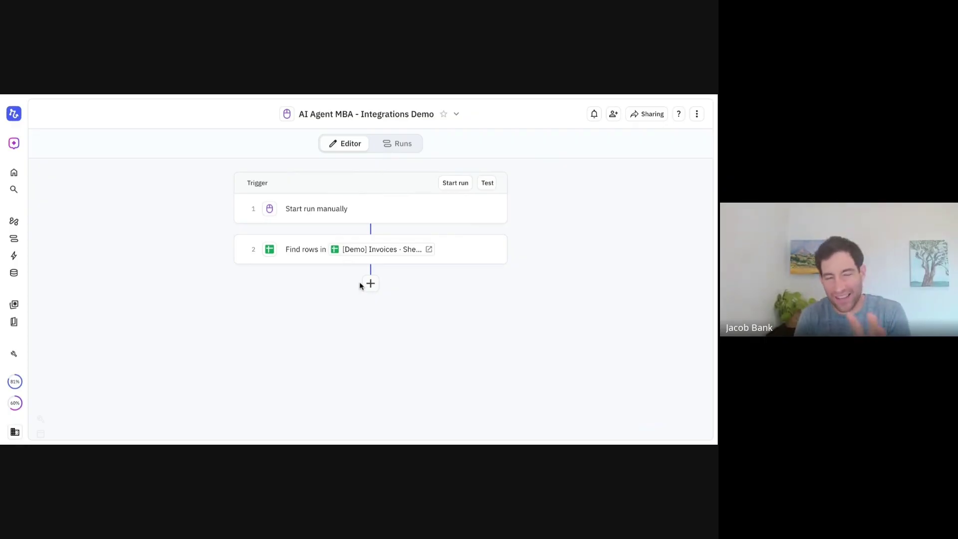
# Set the find step's Rows to return to A single row
pyautogui.click(303, 249)
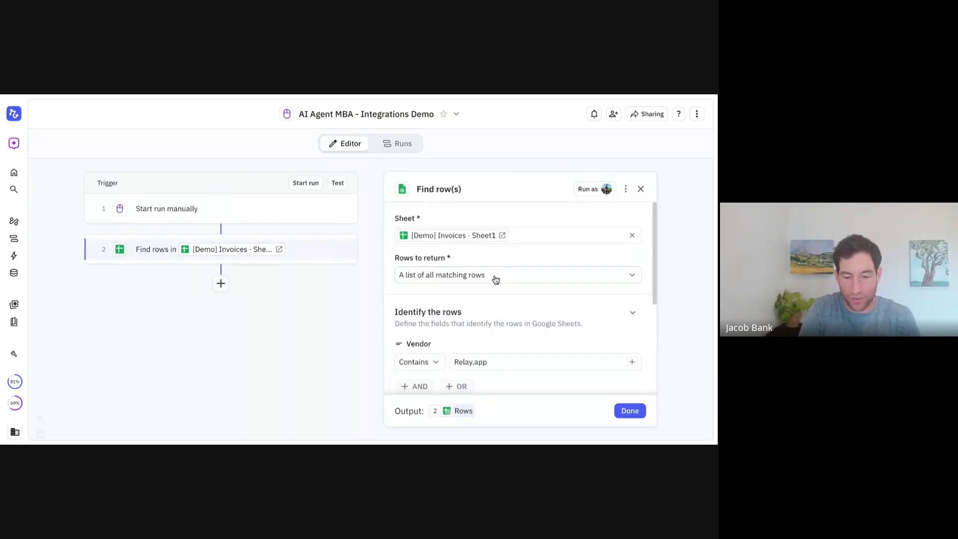
pyautogui.click(476, 279)
pyautogui.click(454, 303)
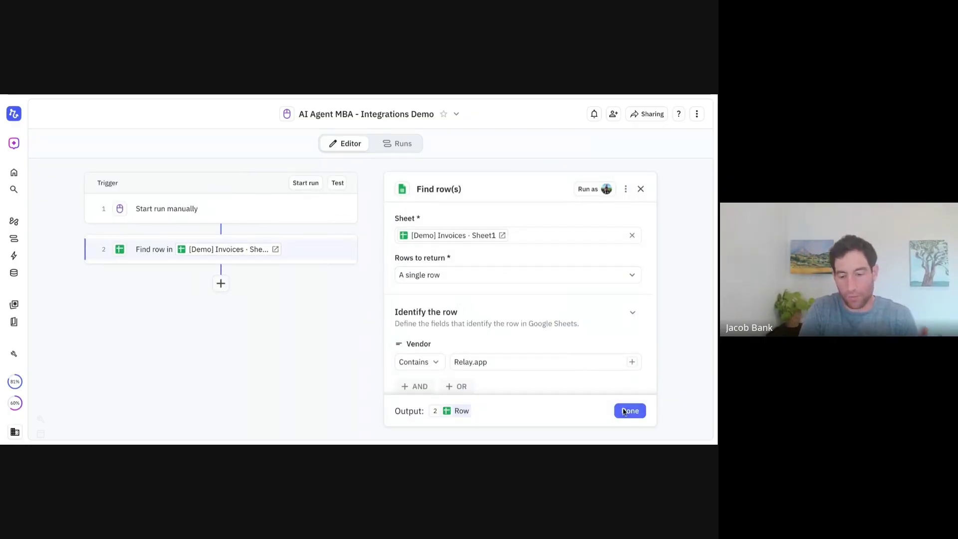
pyautogui.click(623, 411)
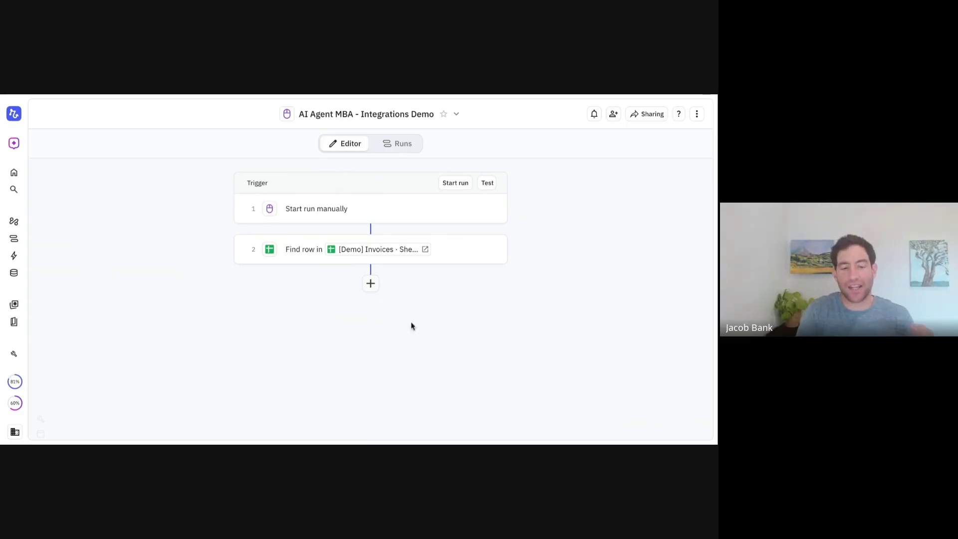
pyautogui.click(307, 251)
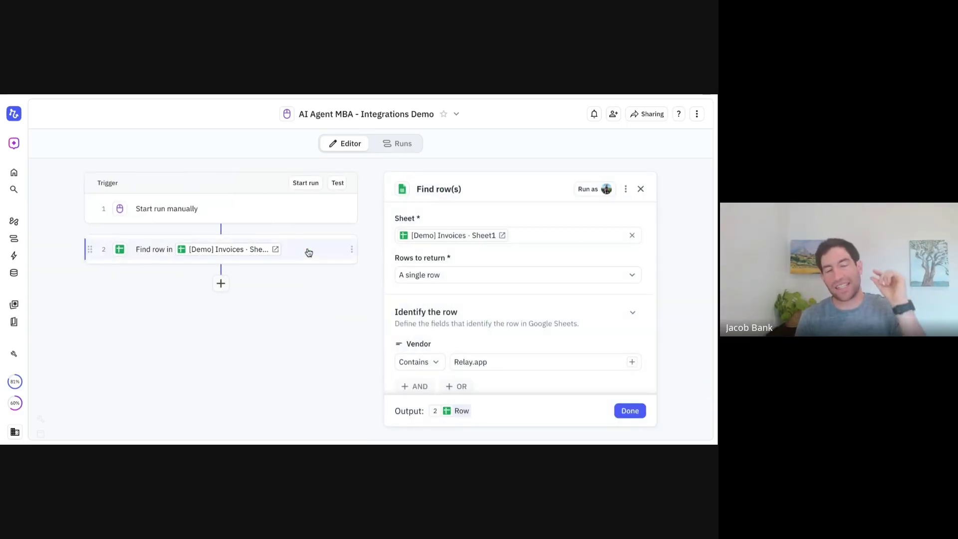
pyautogui.scroll(-2, 495, 308)
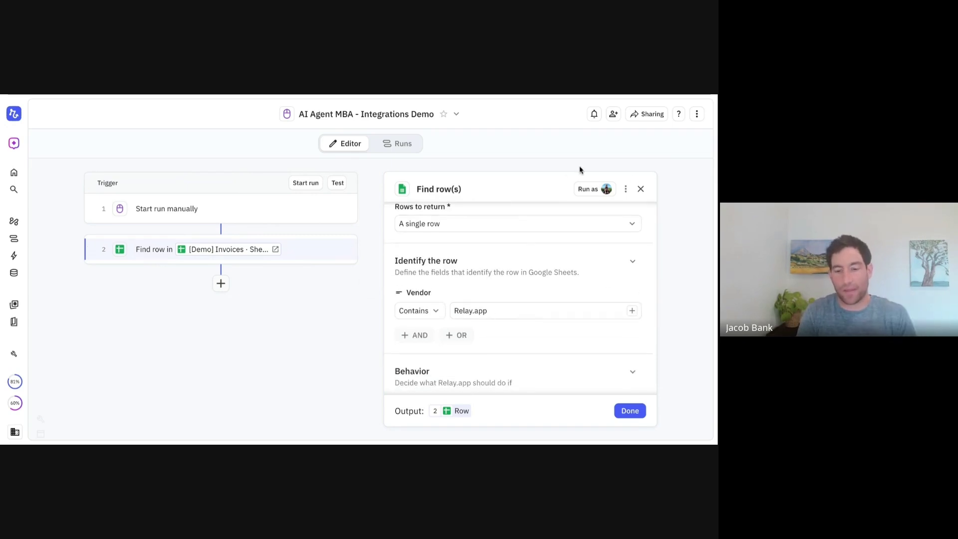
pyautogui.click(641, 189)
# Add an Update row step after the find step, targeting the row from step 2
pyautogui.click(370, 282)
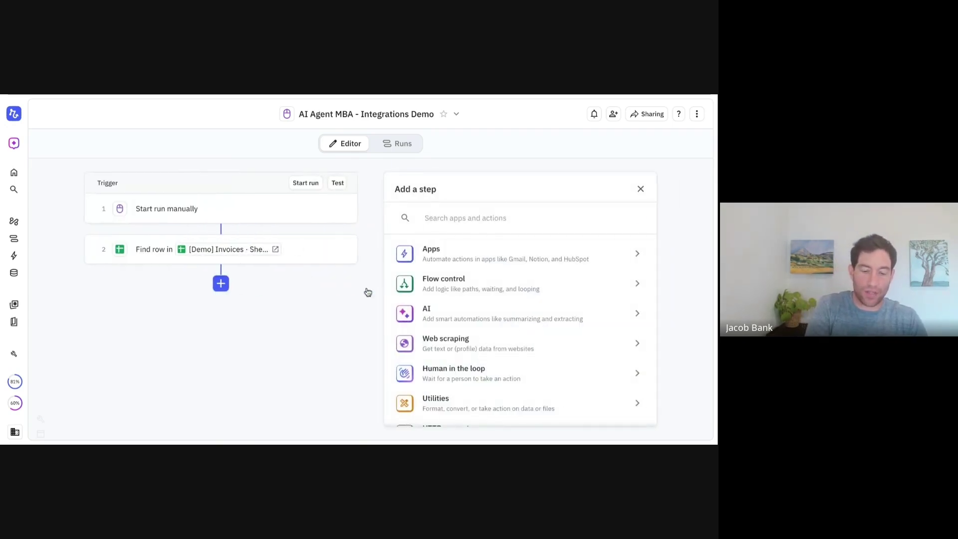
pyautogui.write('update row')
pyautogui.press('Down')
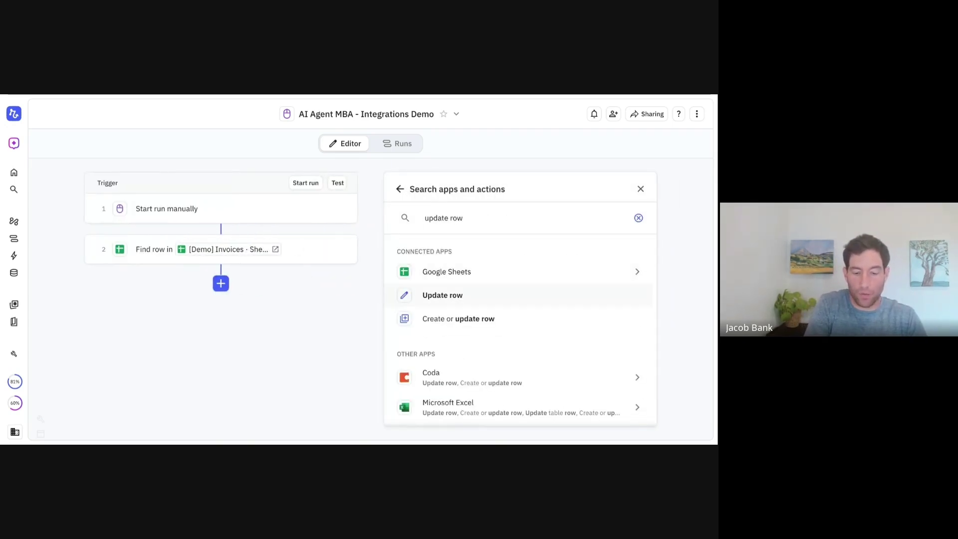
pyautogui.press('Return')
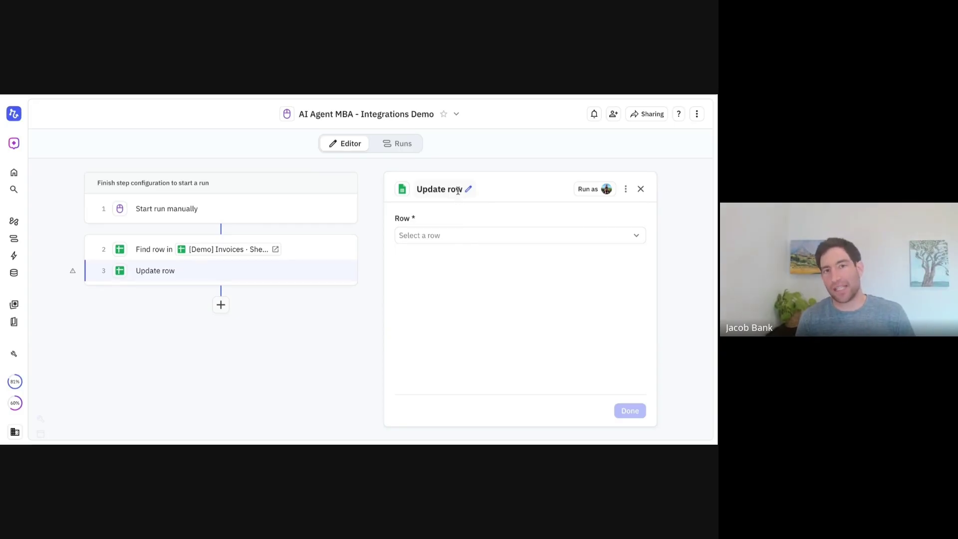
pyautogui.click(452, 240)
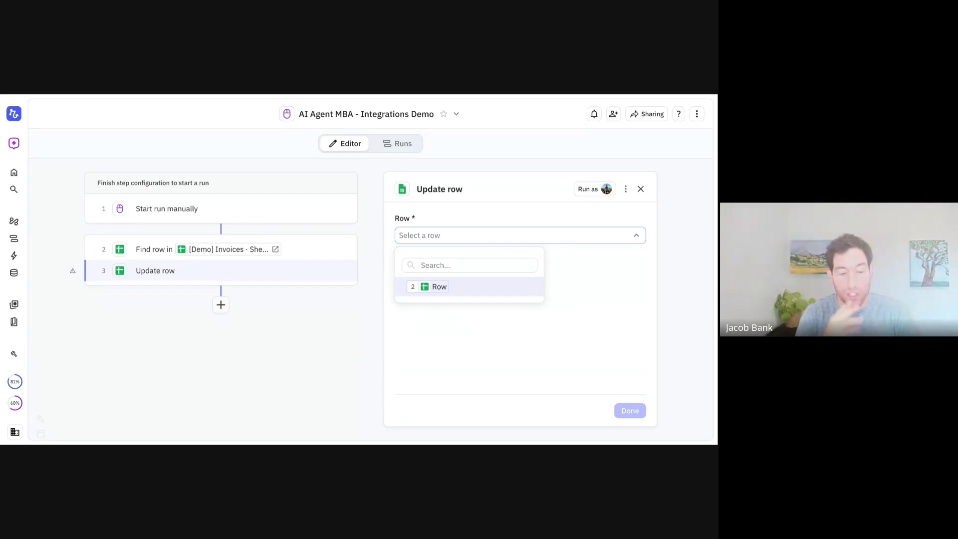
pyautogui.click(434, 286)
# Add the Date field to the update, set to Current date/time
pyautogui.click(422, 304)
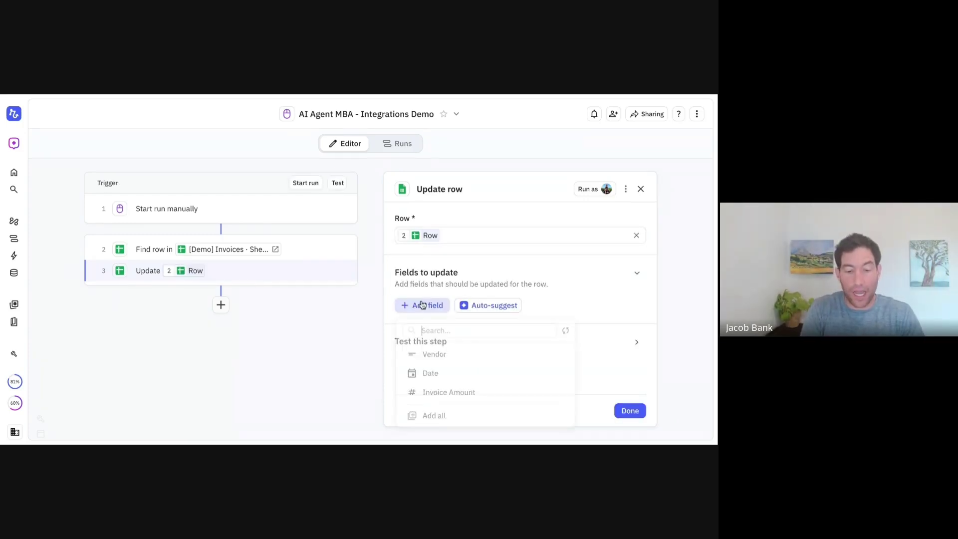
pyautogui.click(432, 354)
pyautogui.click(444, 322)
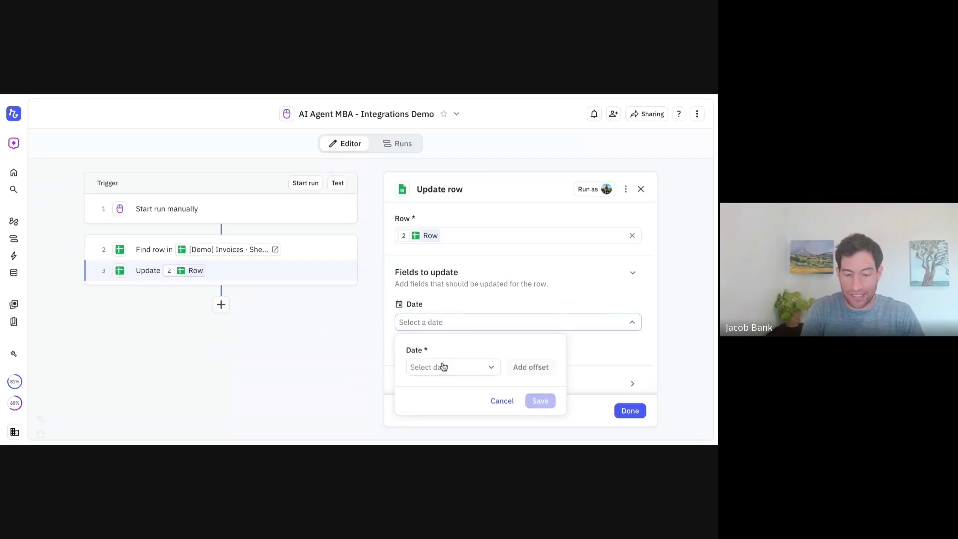
pyautogui.click(440, 366)
pyautogui.click(440, 318)
pyautogui.click(538, 400)
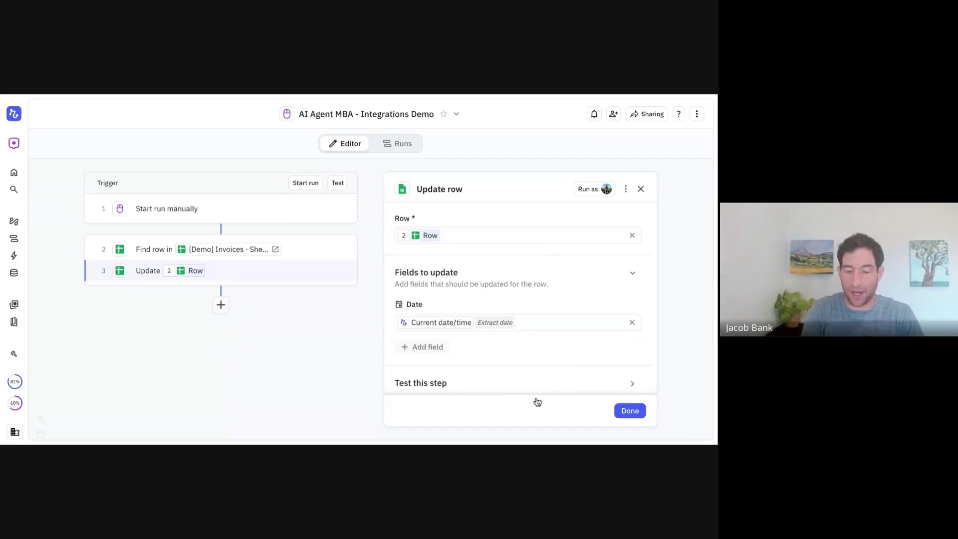
pyautogui.click(634, 412)
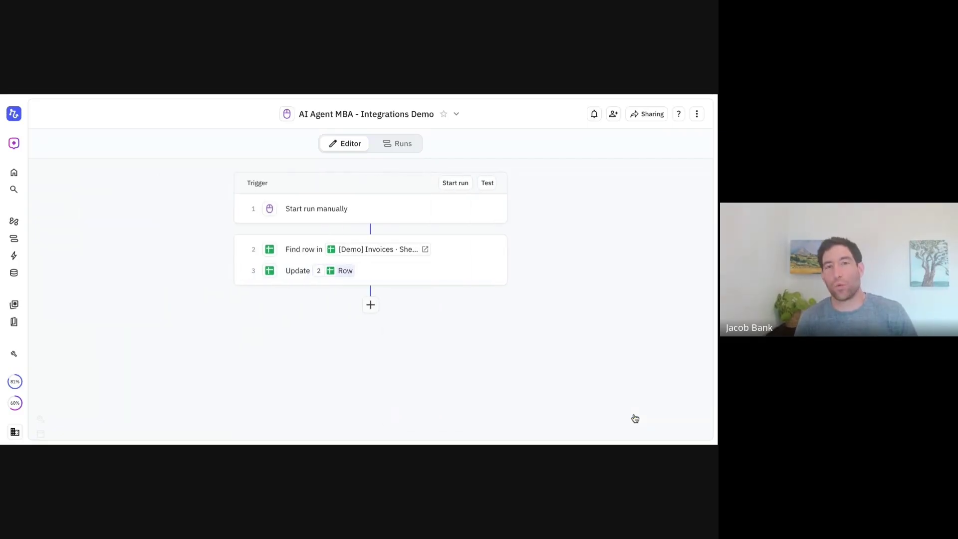